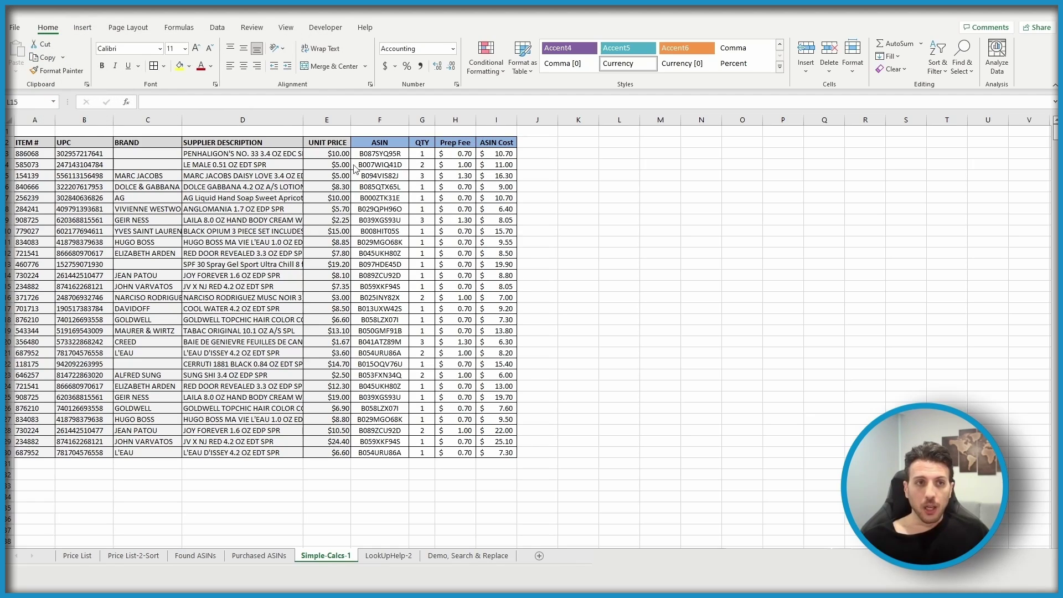
# - Insert a blank column between the UNIT PRICE and ASIN columns
pyautogui.click(377, 115)
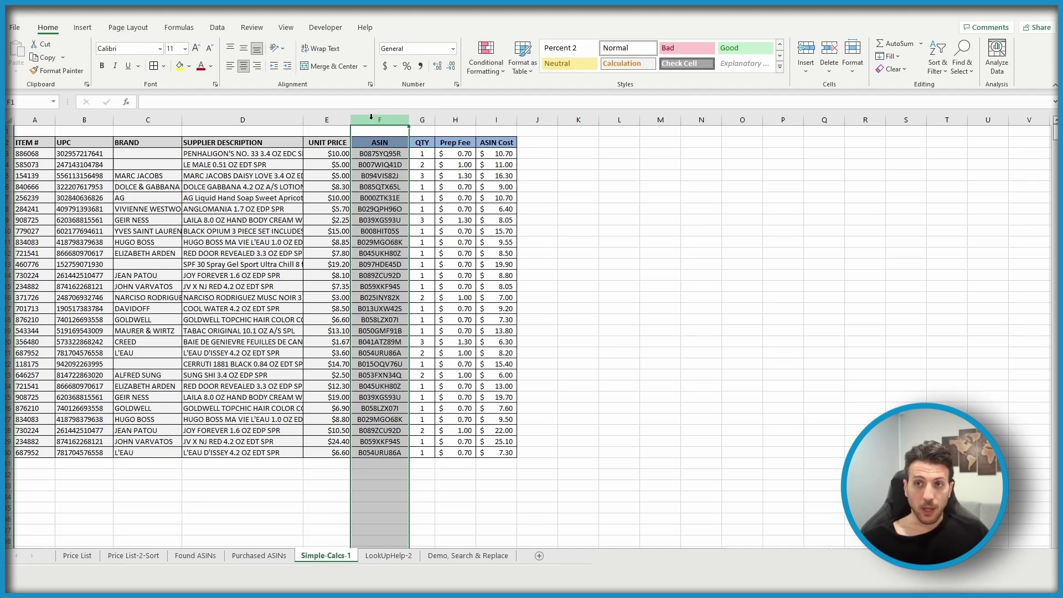
pyautogui.rightClick(374, 120)
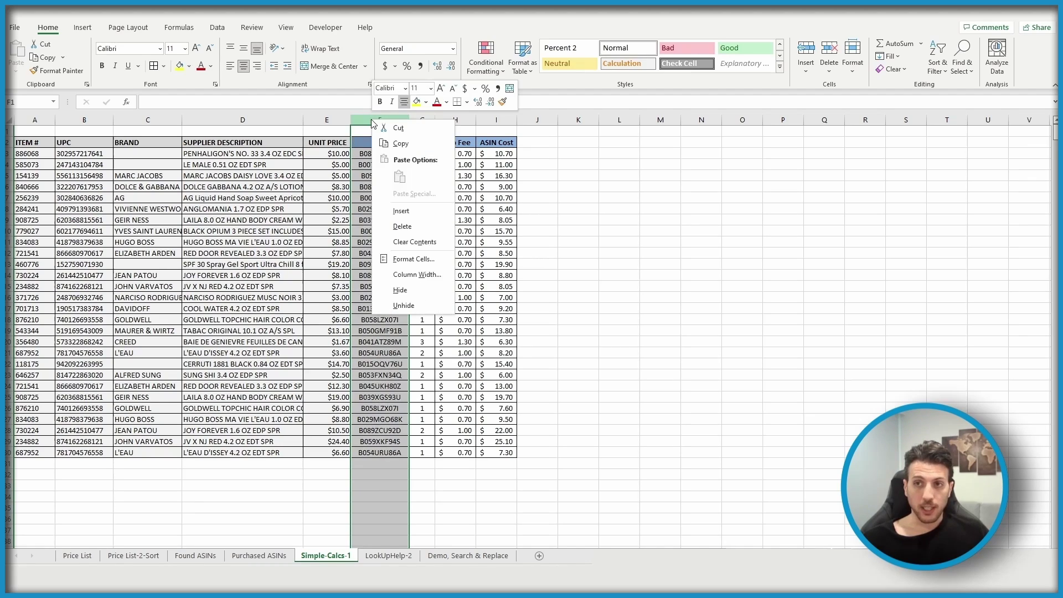
pyautogui.click(415, 212)
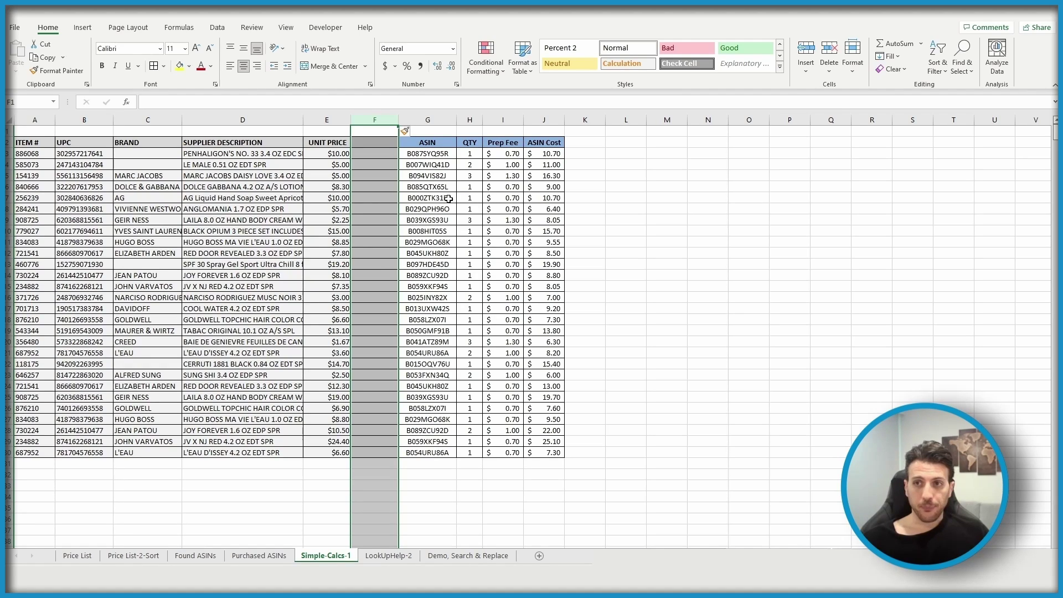
# - Copy the formatting of the Prep Fee cells, including the header, onto the new blank column starting at F2
pyautogui.moveTo(504, 145); pyautogui.dragTo(481, 453)
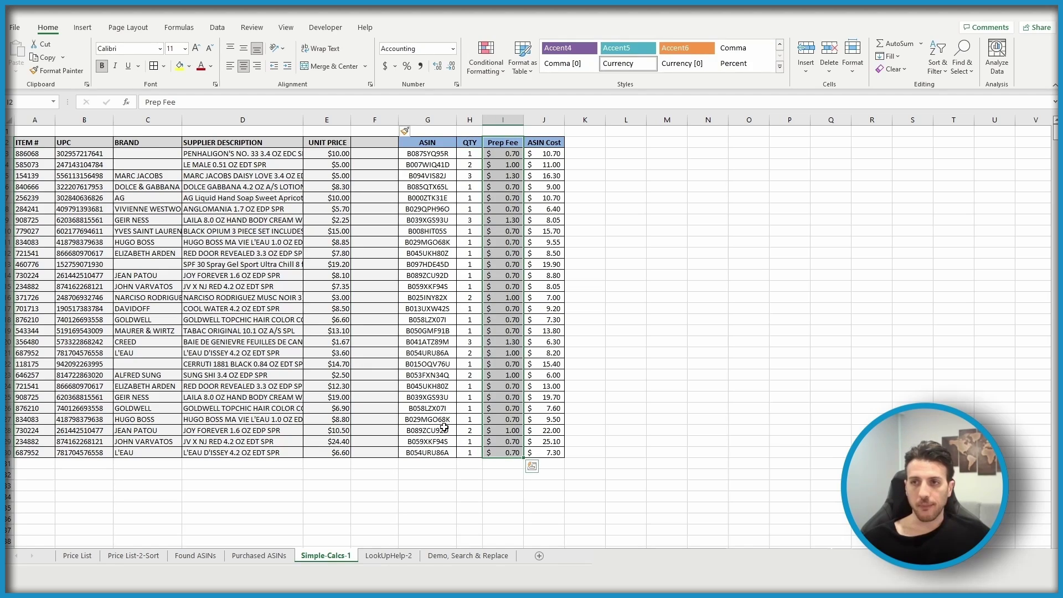
pyautogui.click(58, 71)
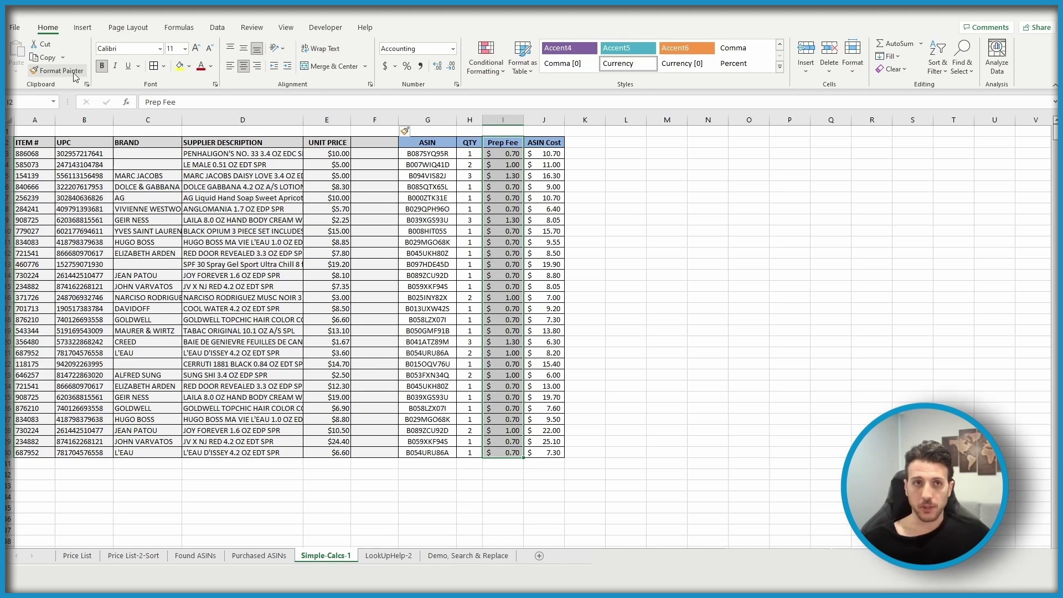
pyautogui.click(376, 142)
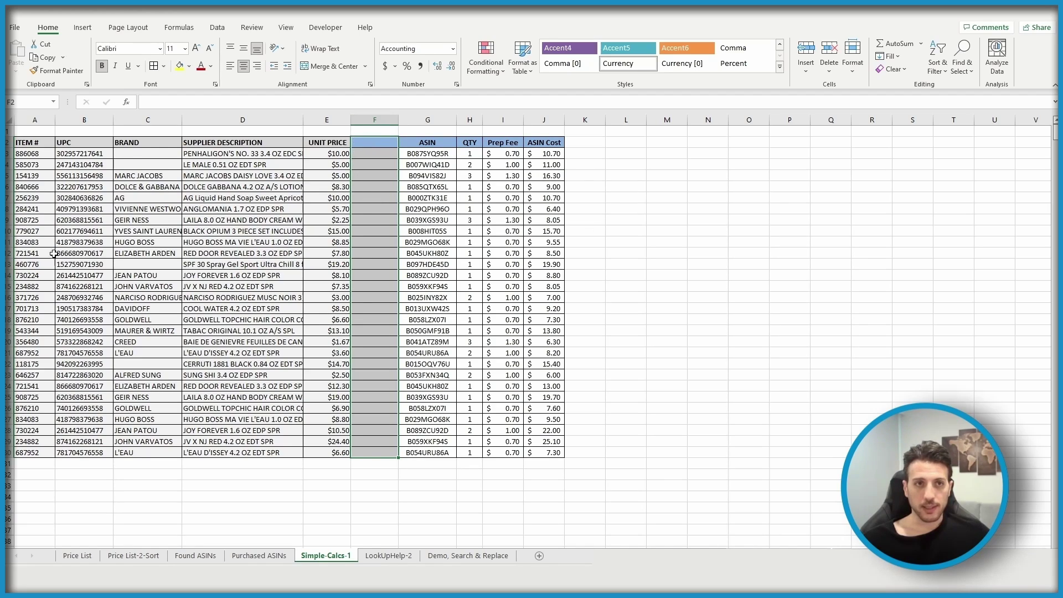
# - Enter the header "Discount" in cell F2
pyautogui.click(377, 141)
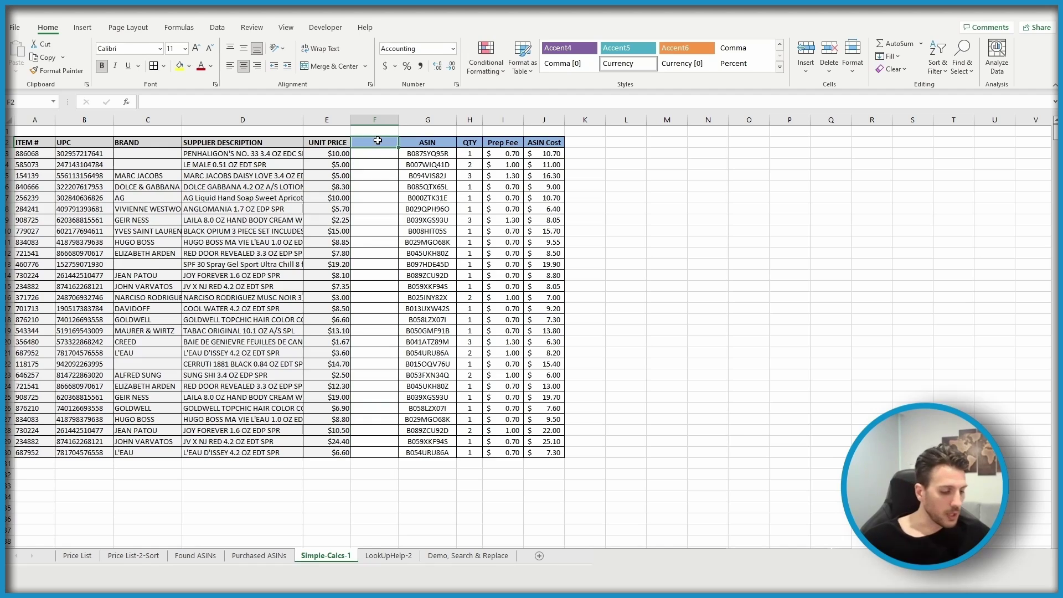
pyautogui.write('Discount')
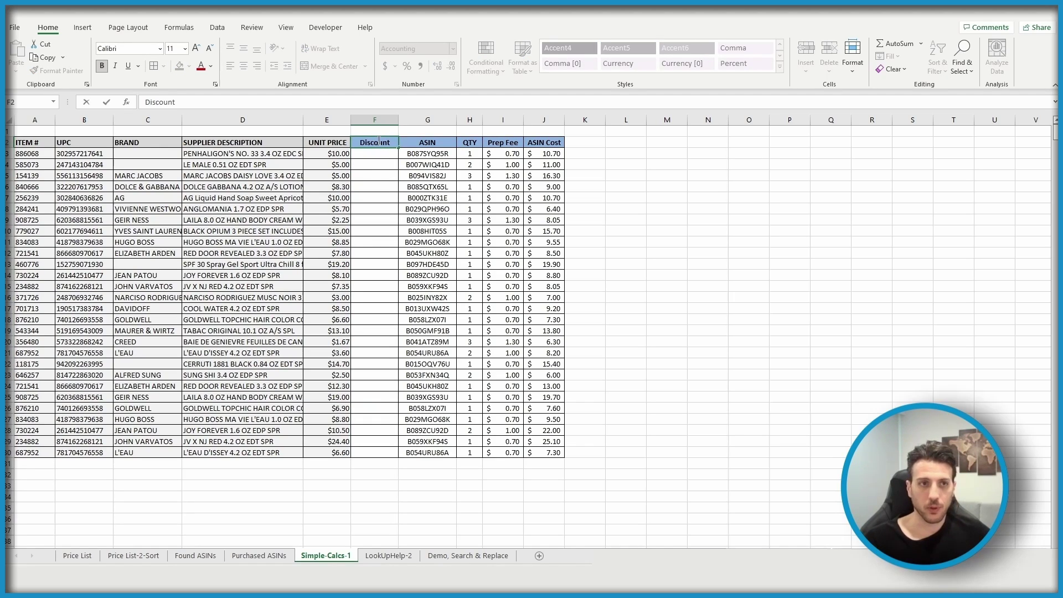
pyautogui.press('Return')
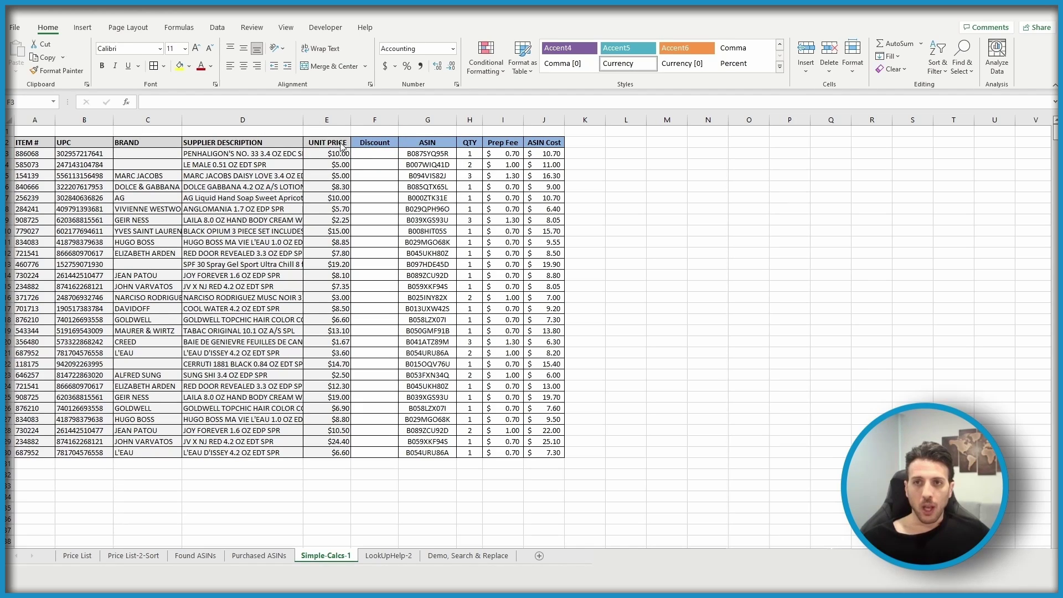
# - Enter the formula =E3*90% in F3 to calculate the discounted unit price
pyautogui.click(375, 155)
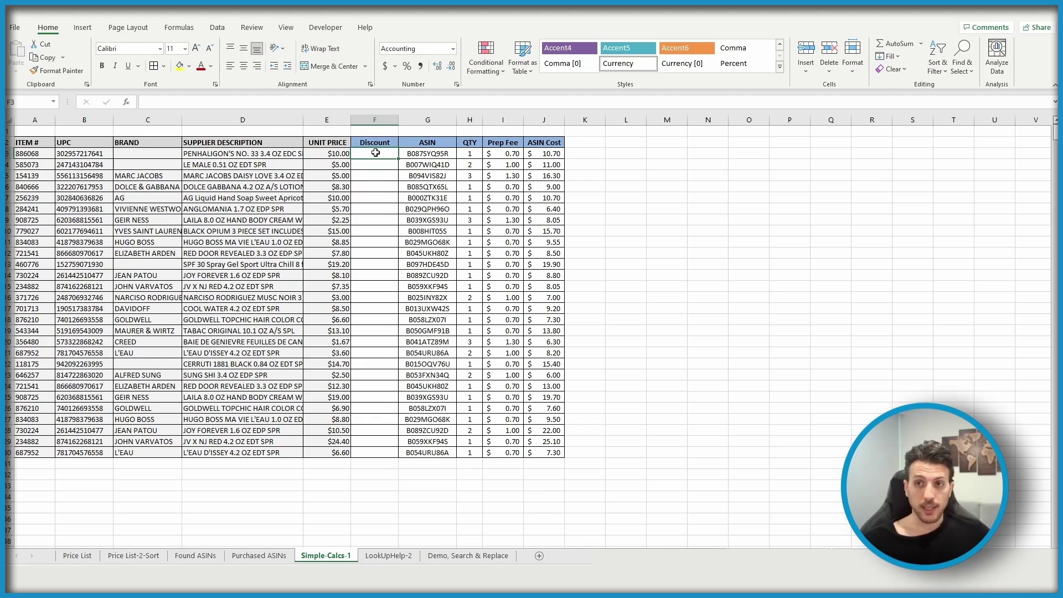
pyautogui.write('=')
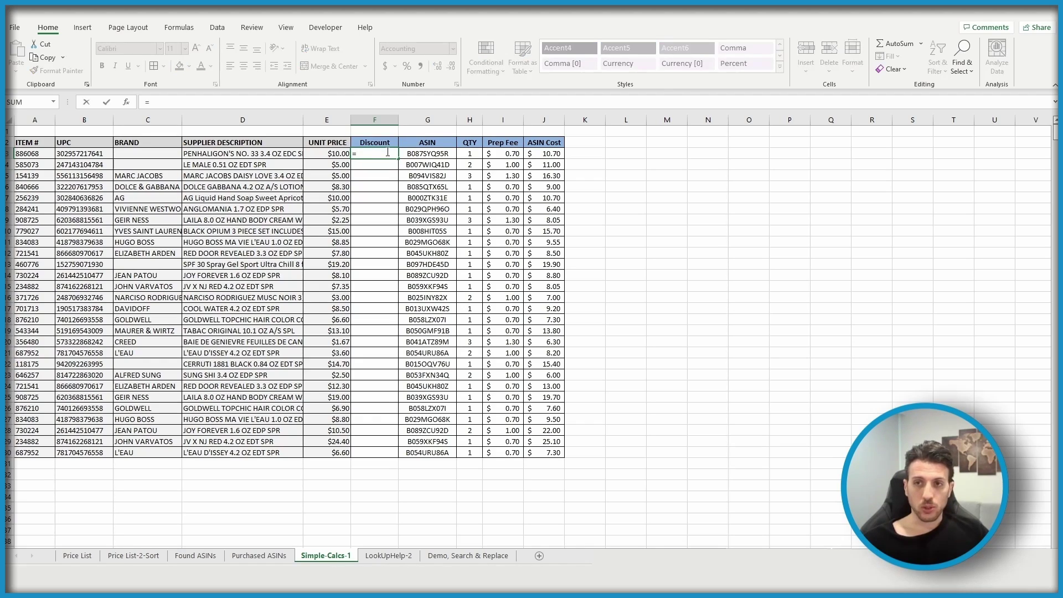
pyautogui.click(319, 153)
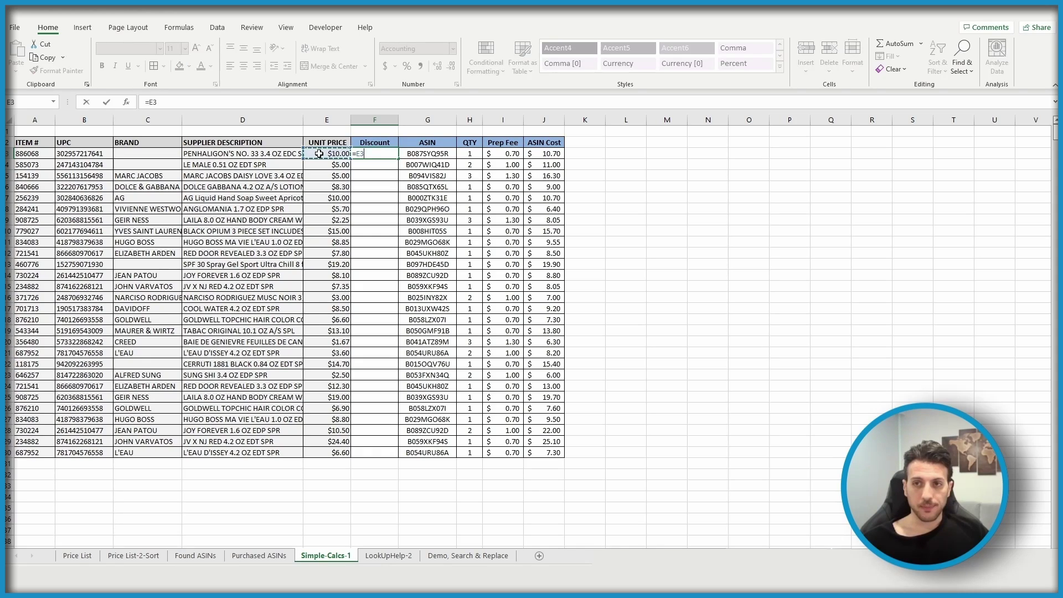
pyautogui.write('*')
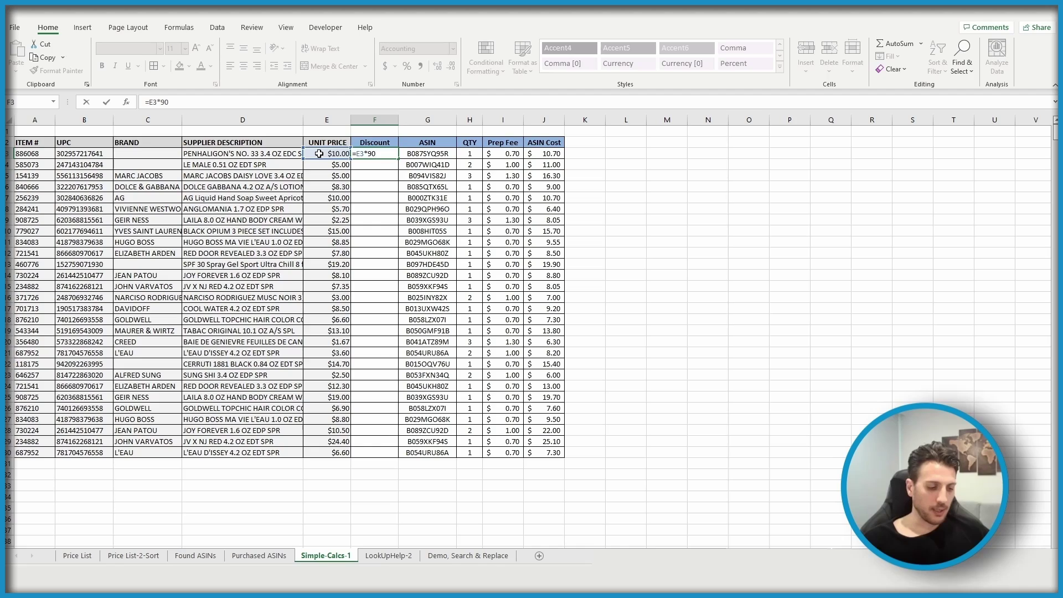
pyautogui.press('Return')
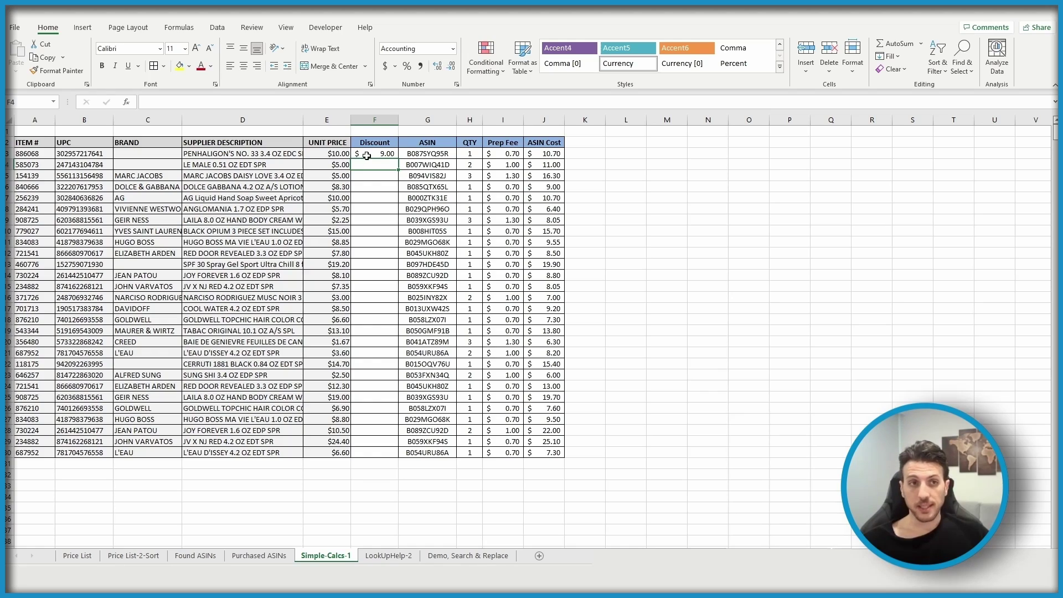
# - Fill the Discount formula from F3 down to the last product row, row 30
pyautogui.click(385, 154)
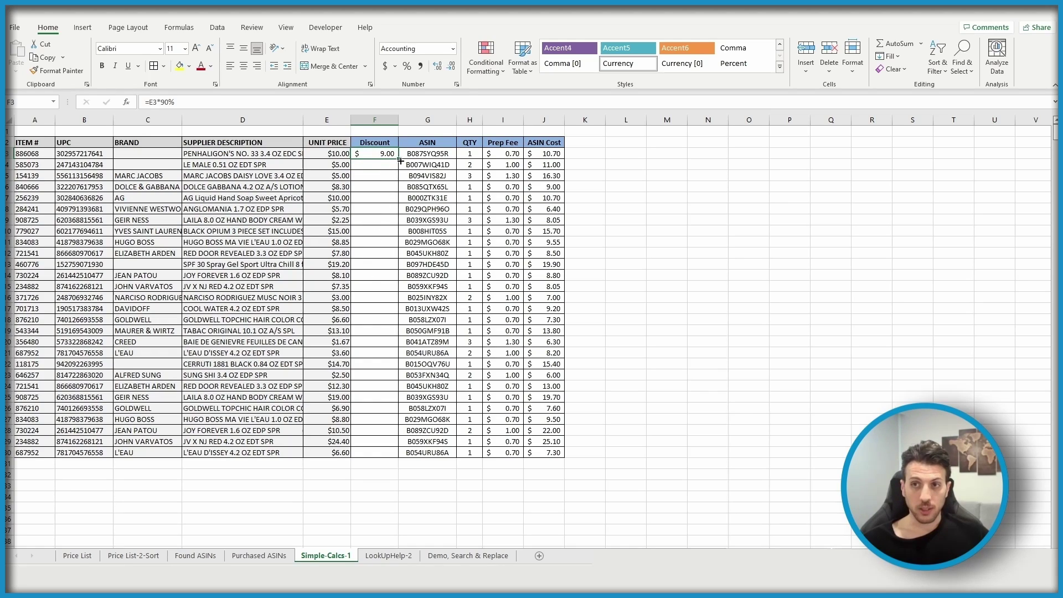
pyautogui.moveTo(401, 159); pyautogui.dragTo(382, 454)
pyautogui.doubleClick(368, 477)
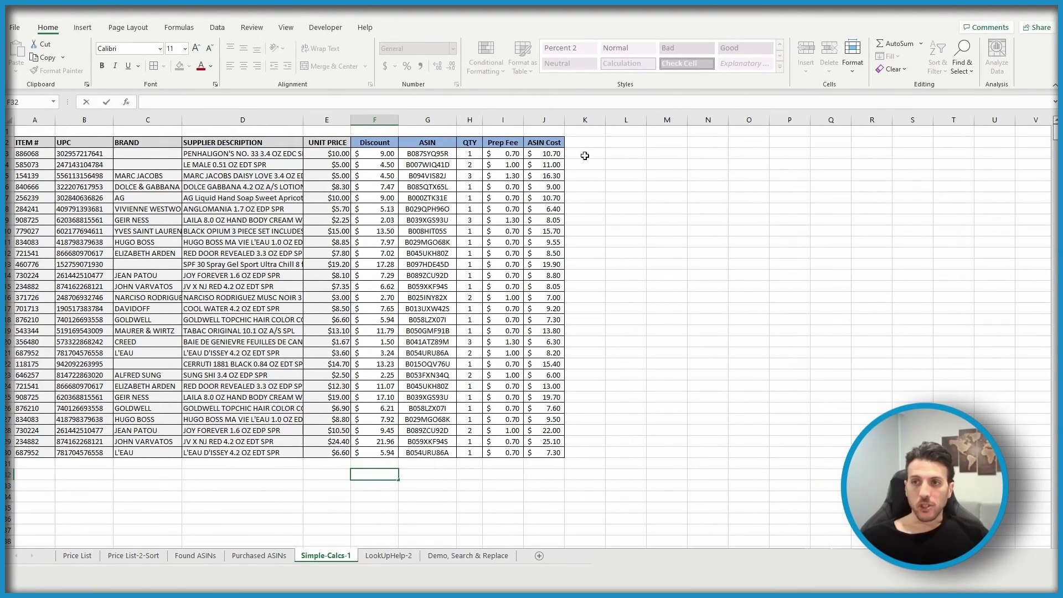
# - Change the ASIN Cost formula in J3 to =(F3*H3)+I3 so it uses the discounted price
pyautogui.click(560, 154)
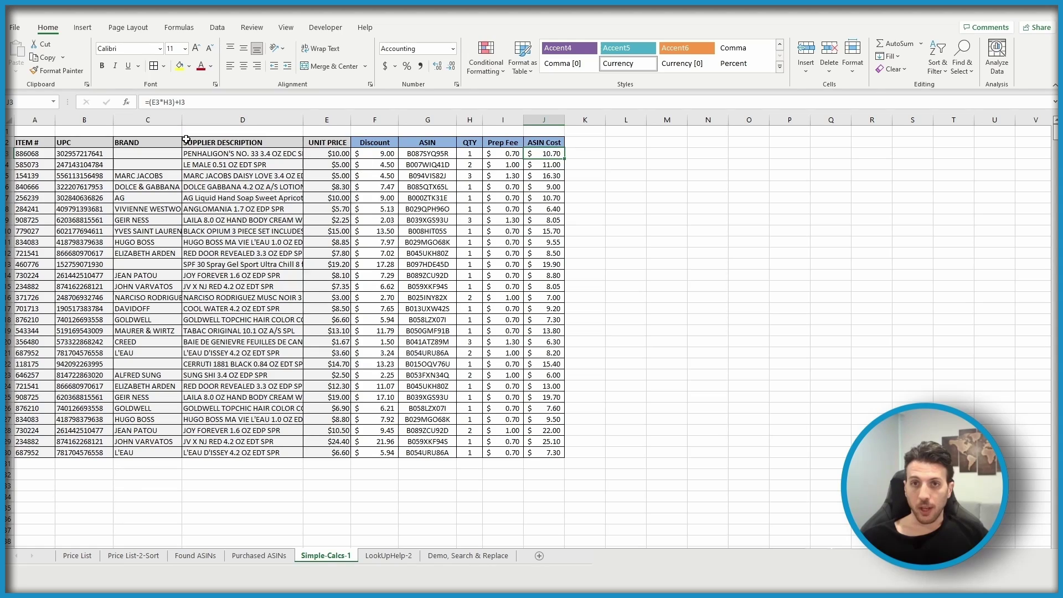
pyautogui.click(156, 103)
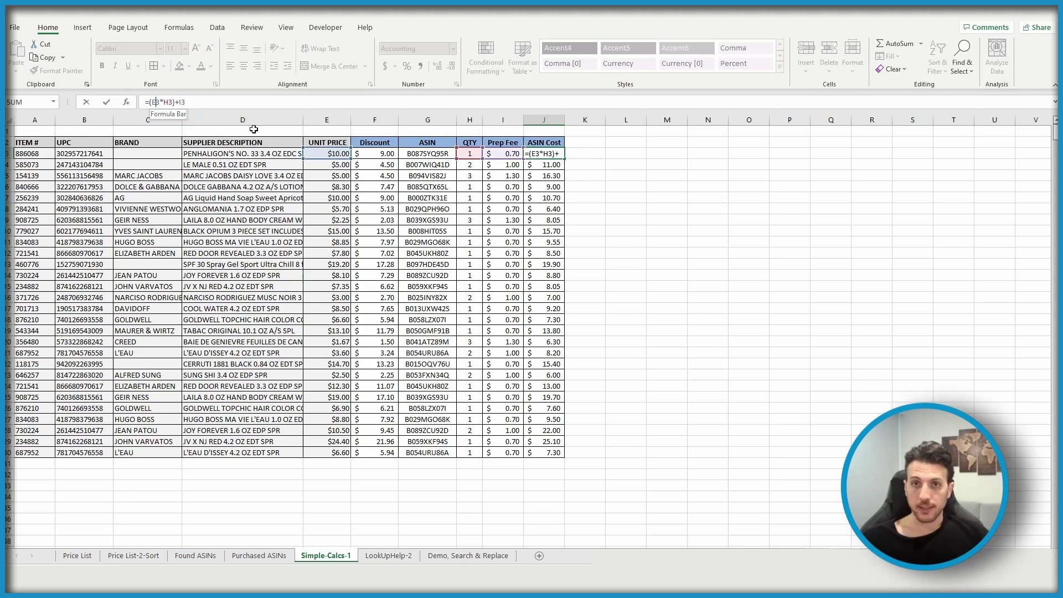
pyautogui.press('BackSpace')
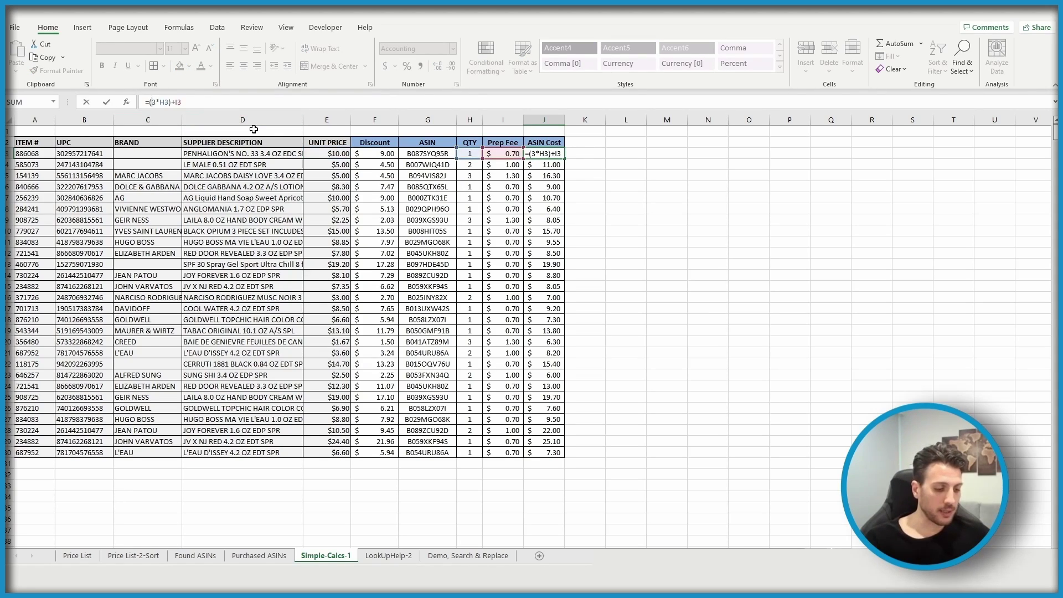
pyautogui.write('F')
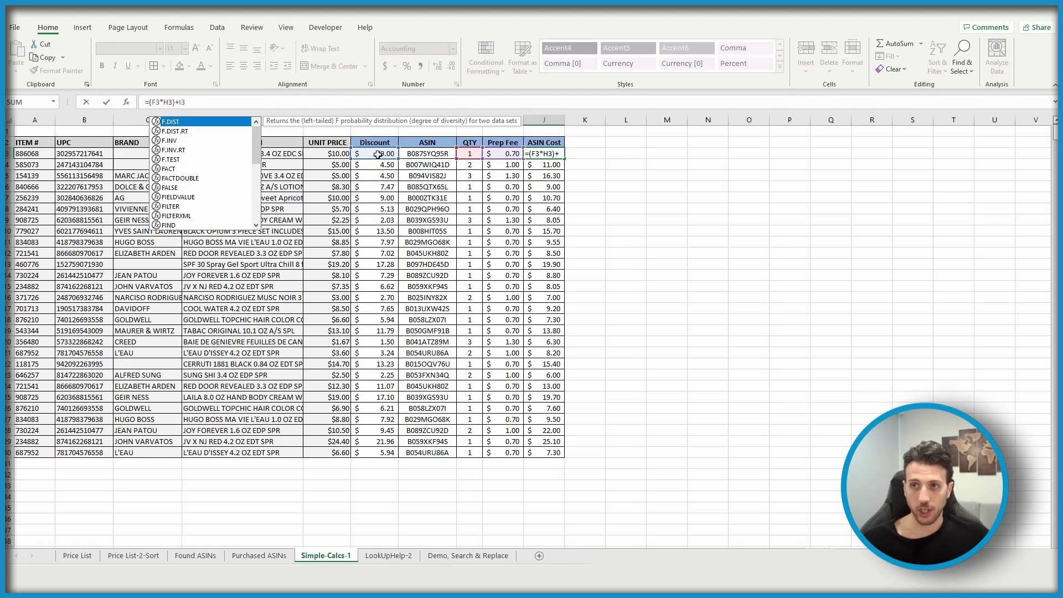
pyautogui.press('Return')
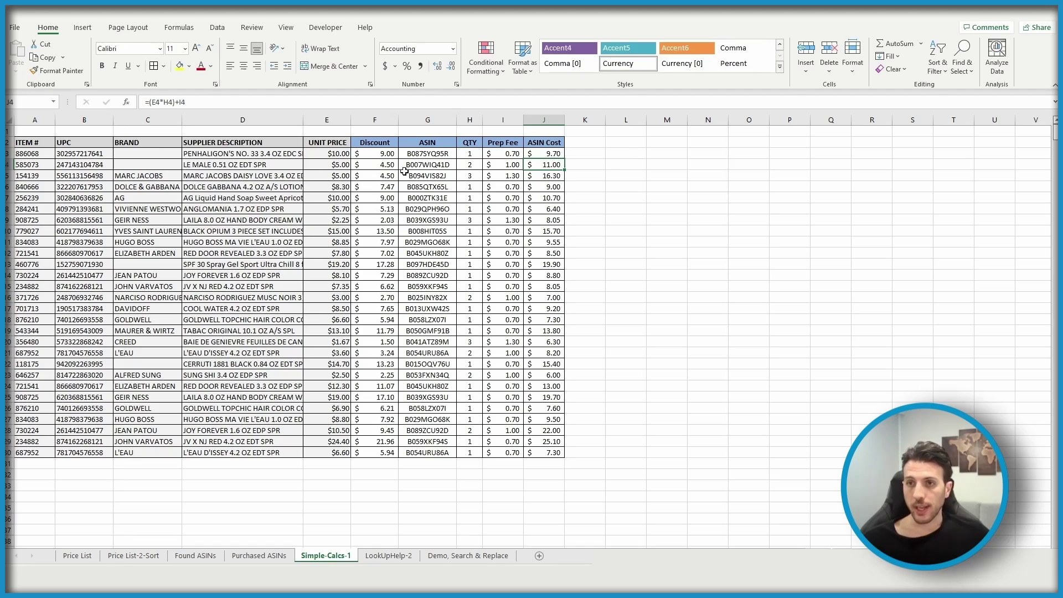
# - Move the price reference in J3's formula to the UNIT PRICE column and back to Discount cell F3
pyautogui.click(554, 154)
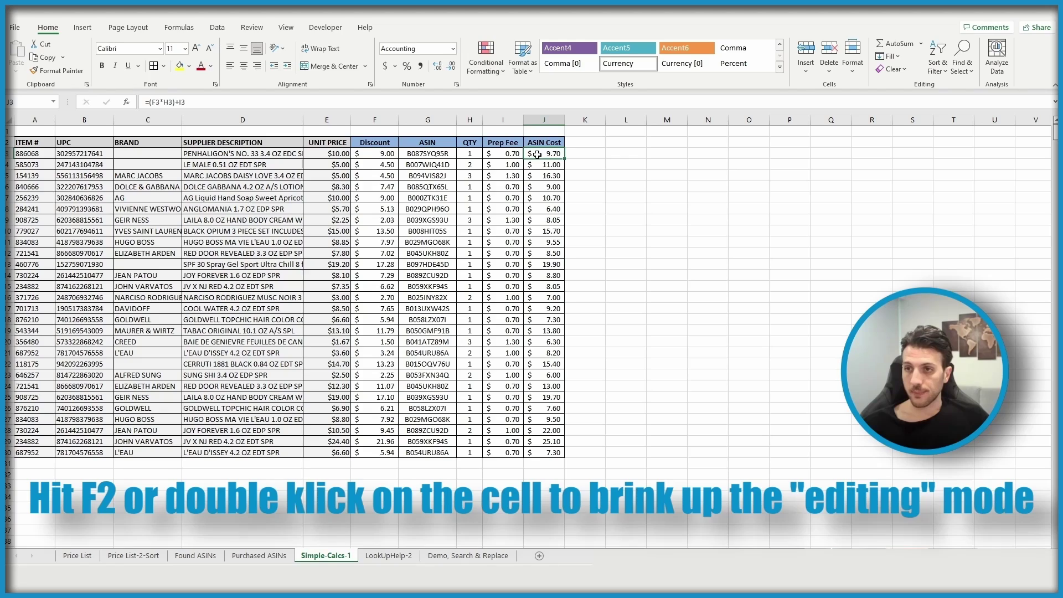
pyautogui.doubleClick(531, 153)
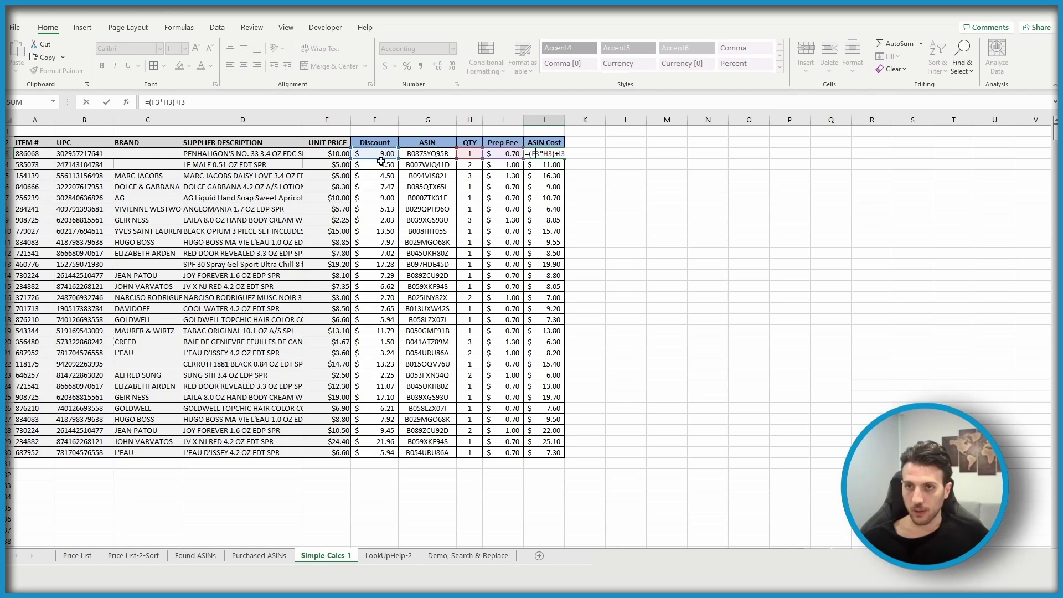
pyautogui.click(333, 155)
pyautogui.click(329, 188)
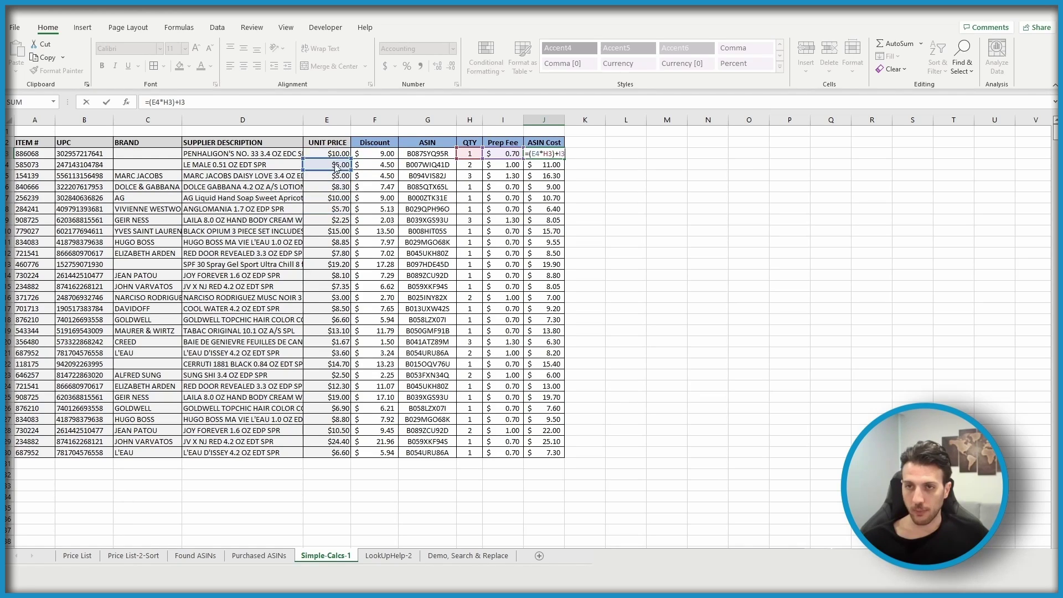
pyautogui.click(377, 161)
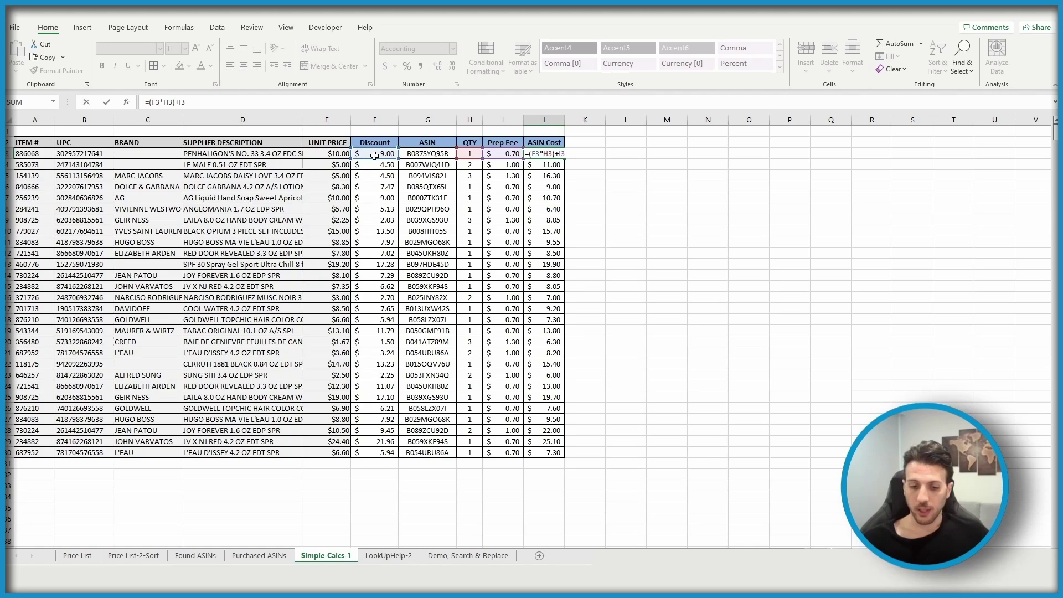
pyautogui.press('Return')
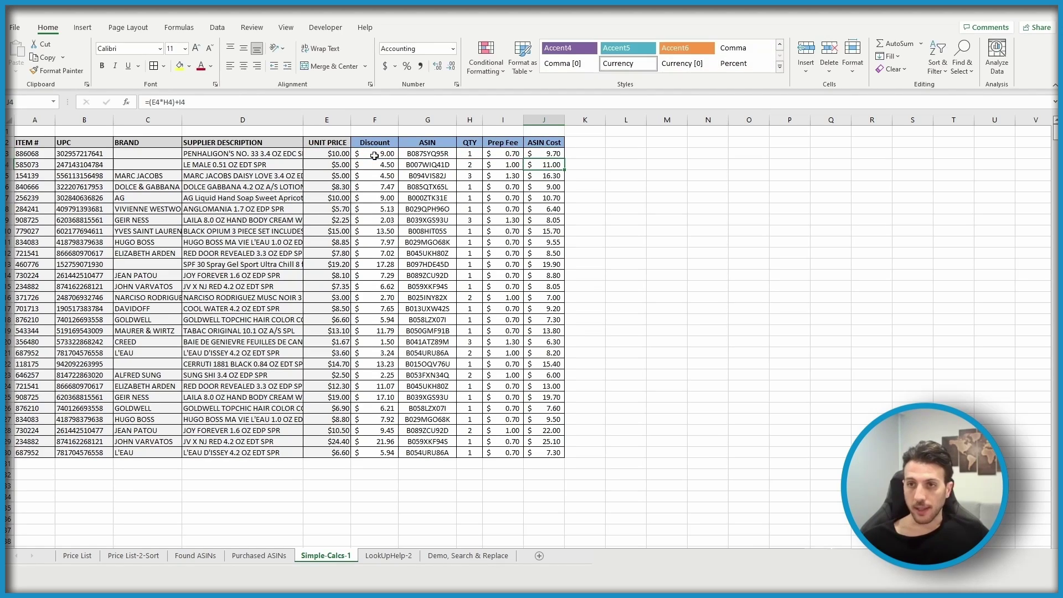
# - Repoint the price reference in J4's ASIN Cost formula to the Discount column, giving =(F4*H4)+I4
pyautogui.doubleClick(553, 165)
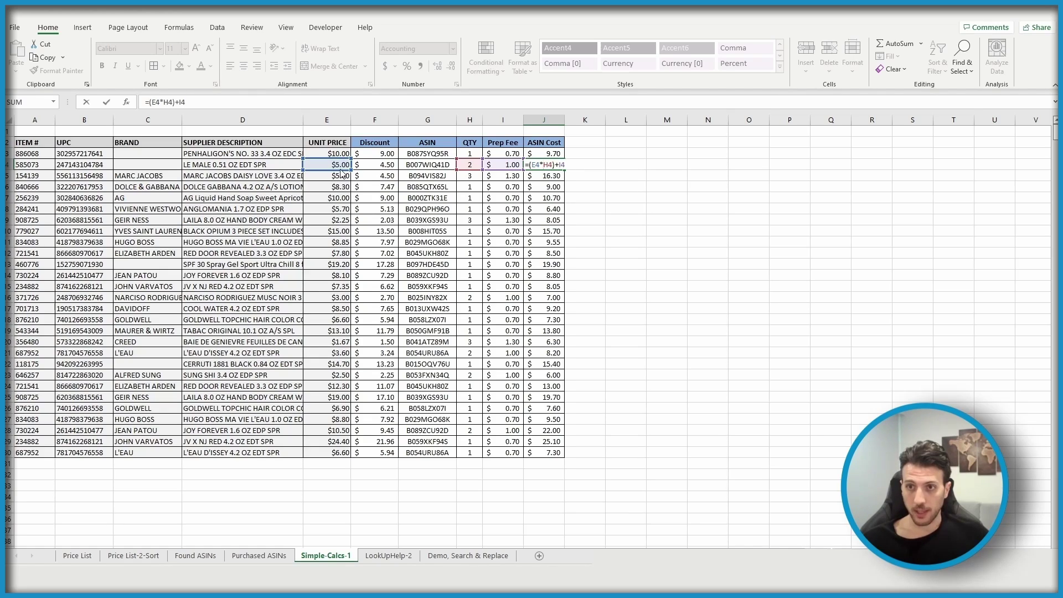
pyautogui.moveTo(343, 173); pyautogui.dragTo(390, 174)
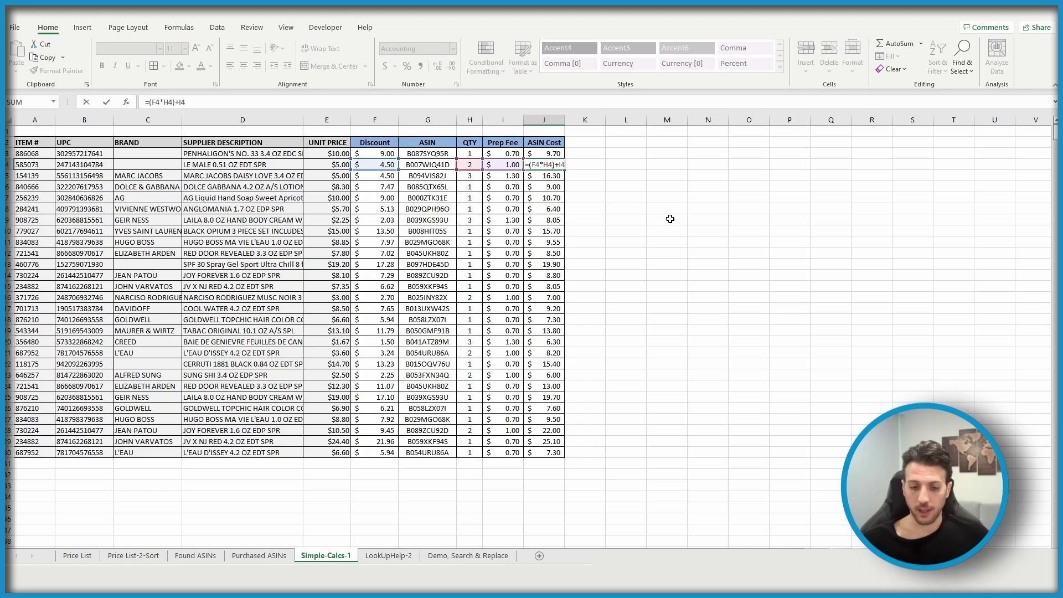
pyautogui.press('Return')
# - Fill the ASIN Cost formula from J4 down through the remaining product rows to row 30
pyautogui.click(558, 167)
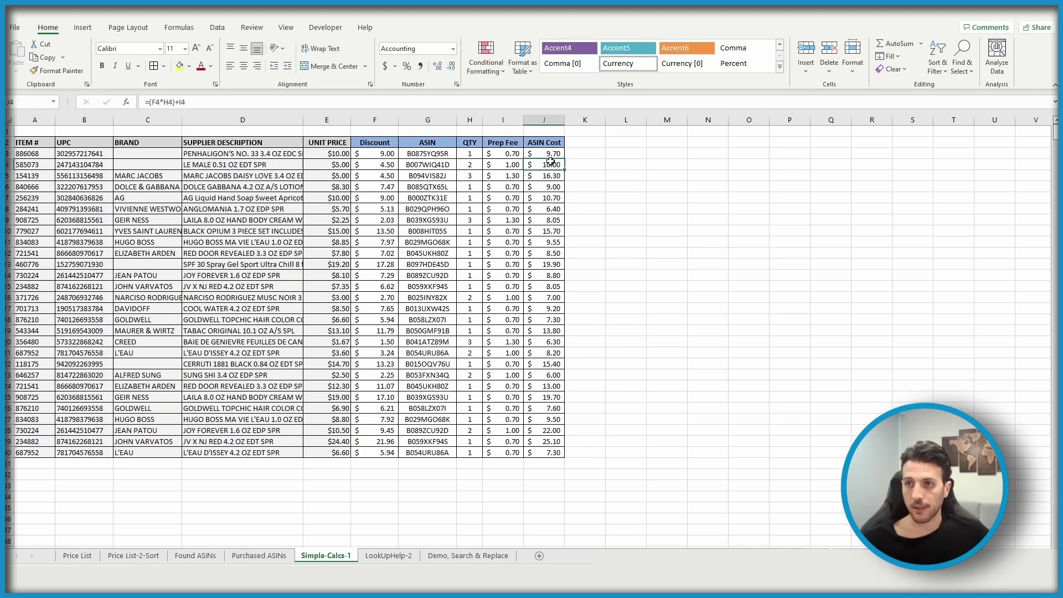
pyautogui.doubleClick(564, 171)
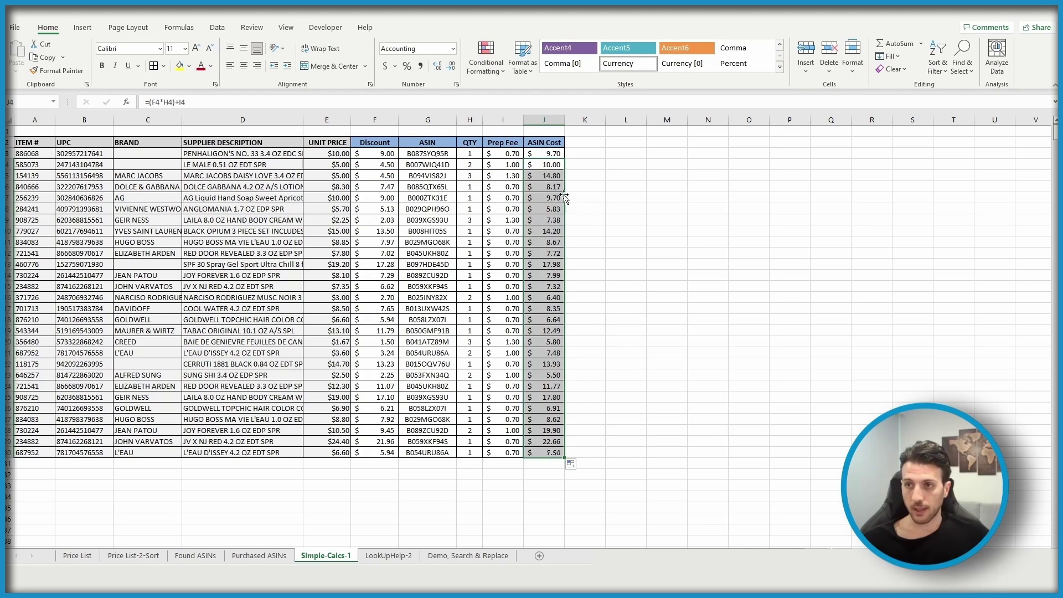
pyautogui.click(615, 242)
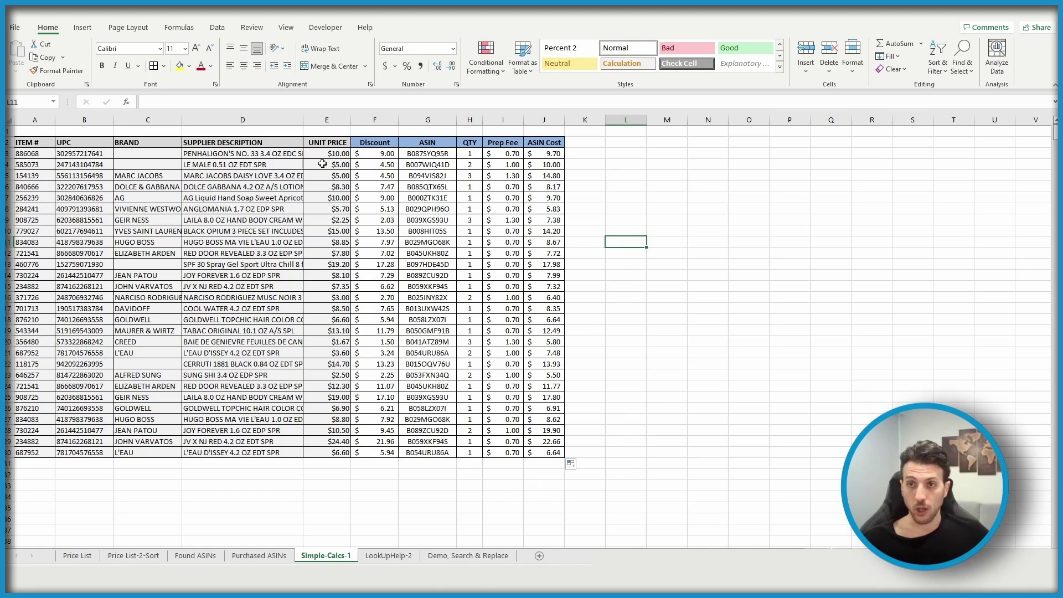
pyautogui.click(534, 487)
pyautogui.doubleClick(501, 475)
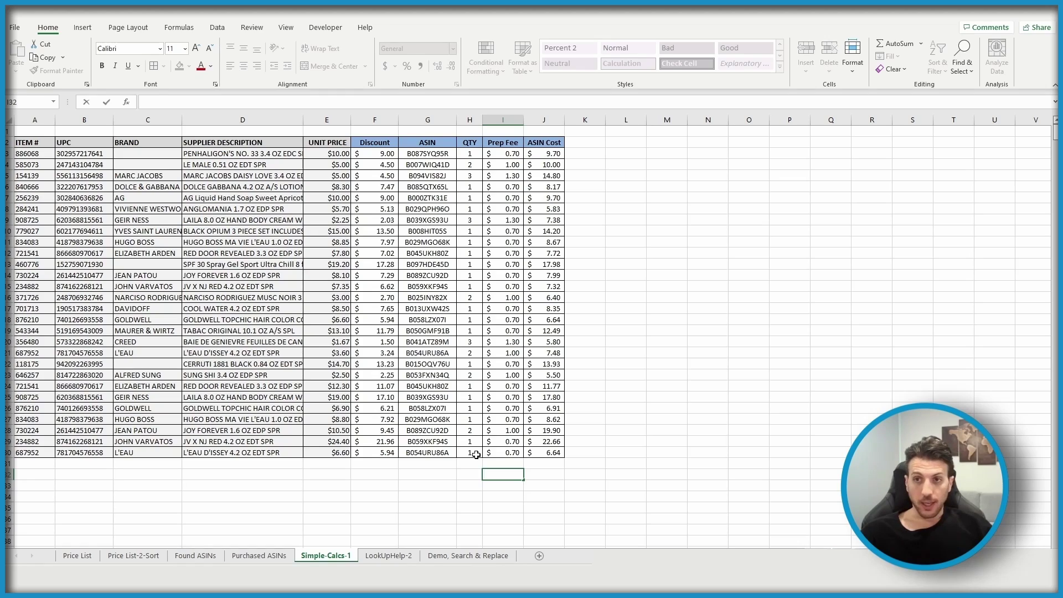
# - Delete the entire Discount column F from the sheet
pyautogui.click(372, 115)
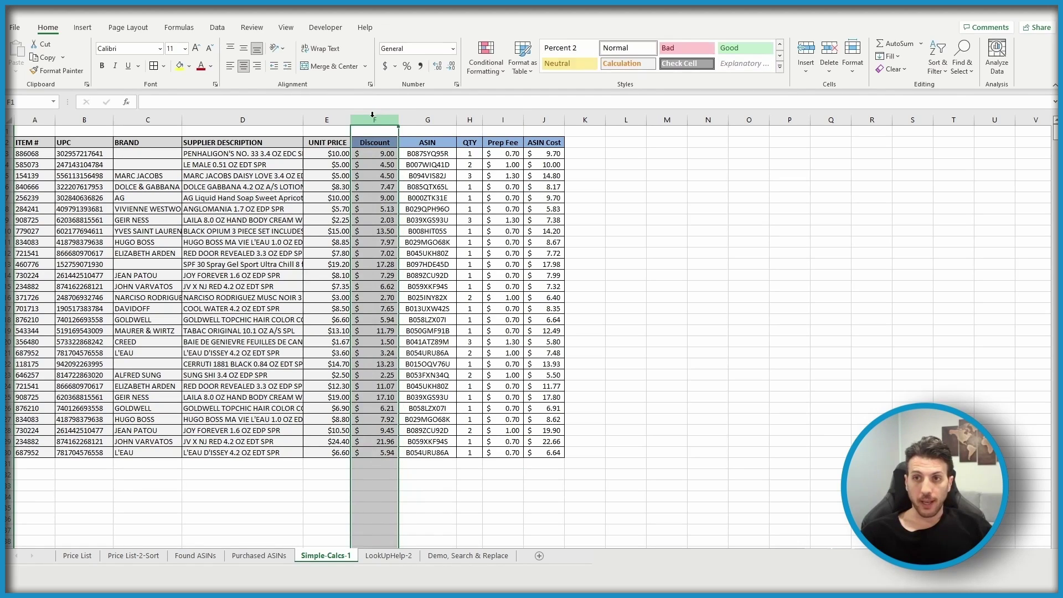
pyautogui.rightClick(372, 115)
pyautogui.click(409, 223)
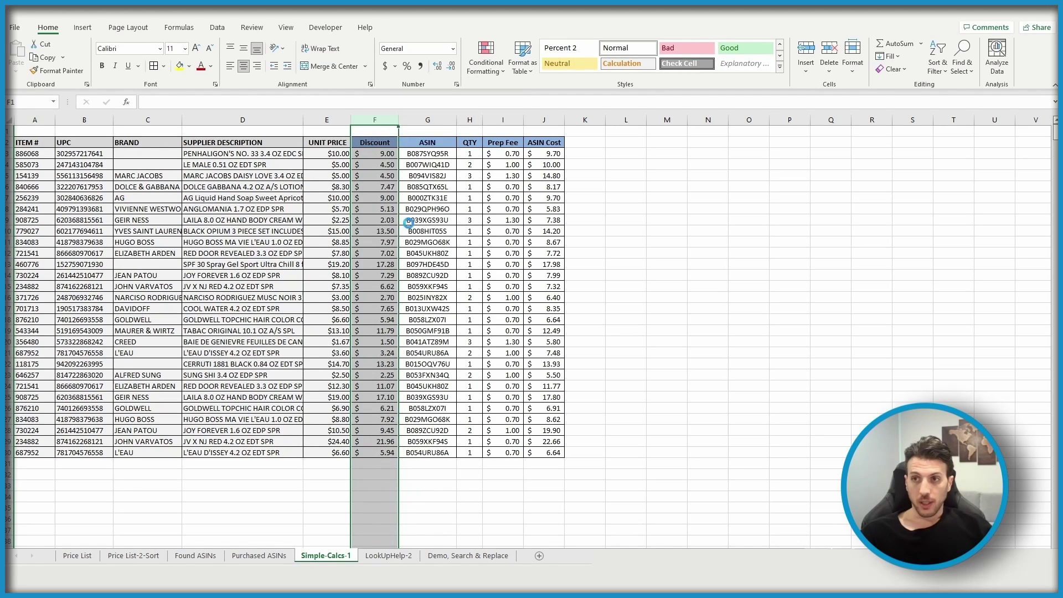
pyautogui.click(592, 275)
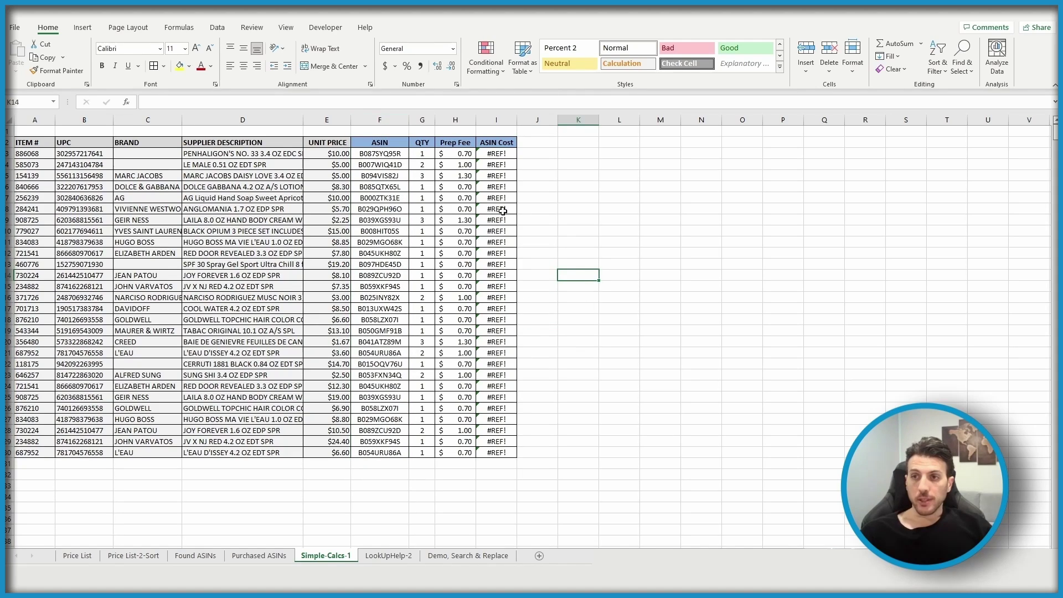
# - Replace the broken reference in I3's ASIN Cost formula with UNIT PRICE cell E3, giving =(E3*G3)+H3
pyautogui.click(488, 153)
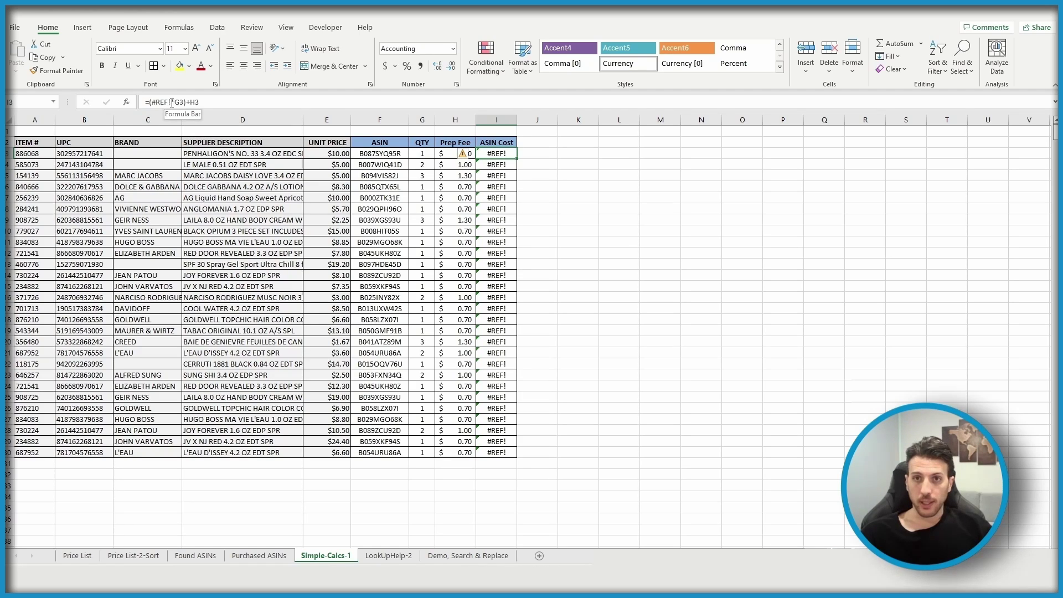
pyautogui.moveTo(173, 103); pyautogui.dragTo(157, 103)
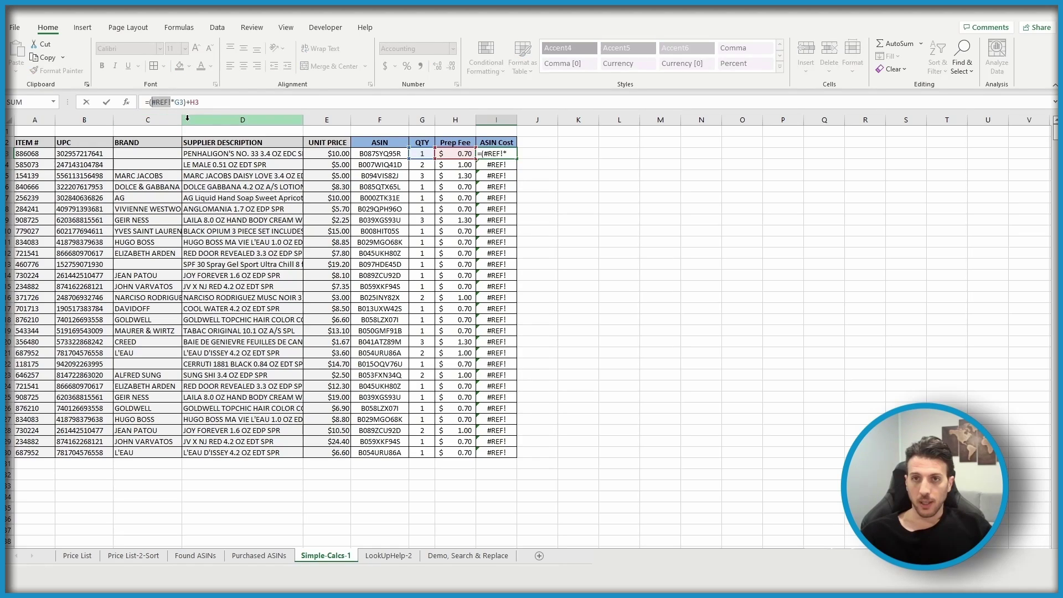
pyautogui.press('Delete')
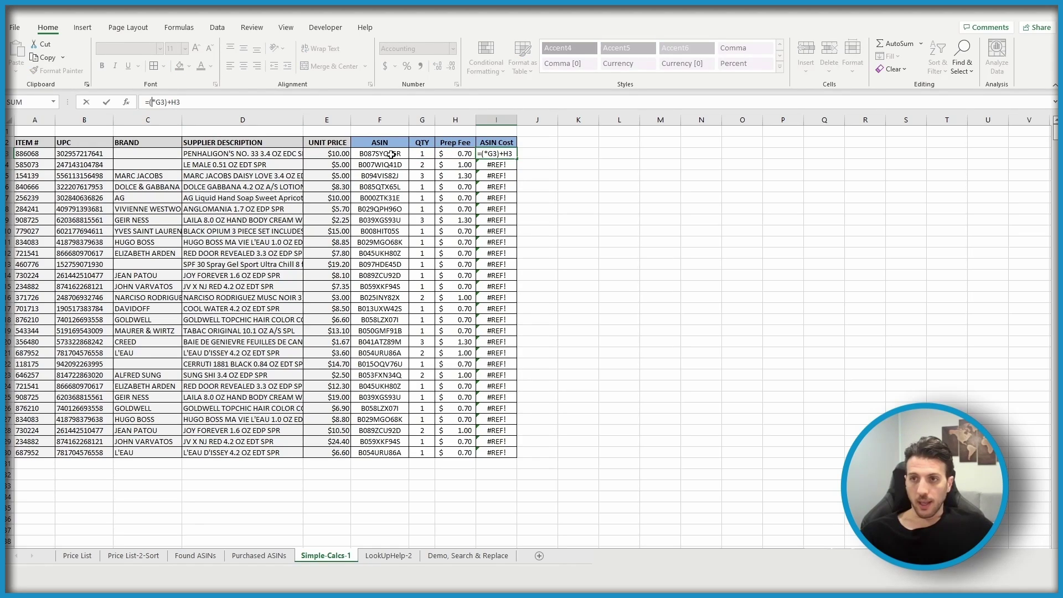
pyautogui.click(325, 154)
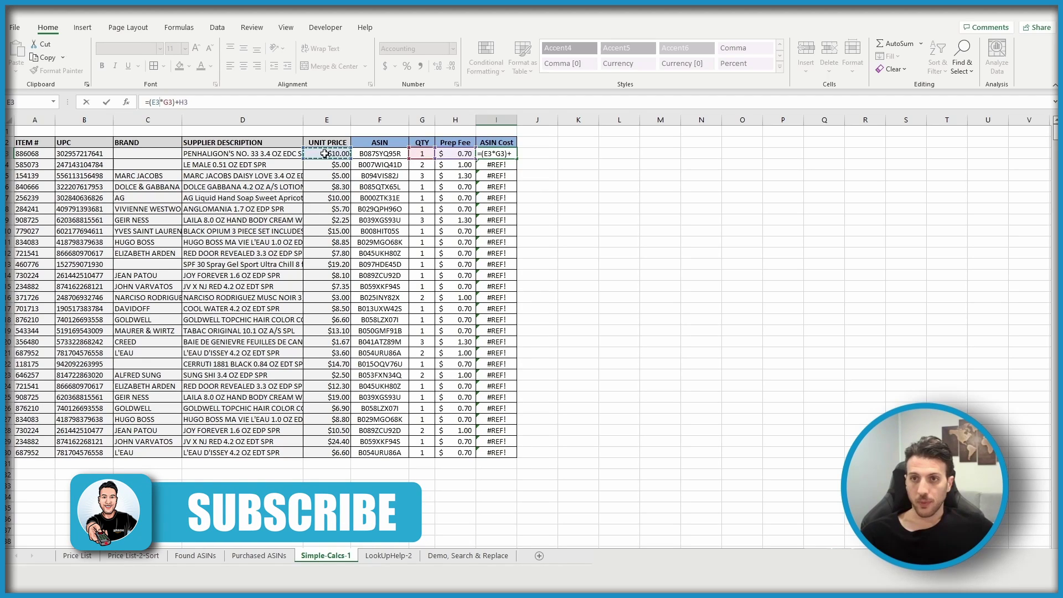
pyautogui.press('Return')
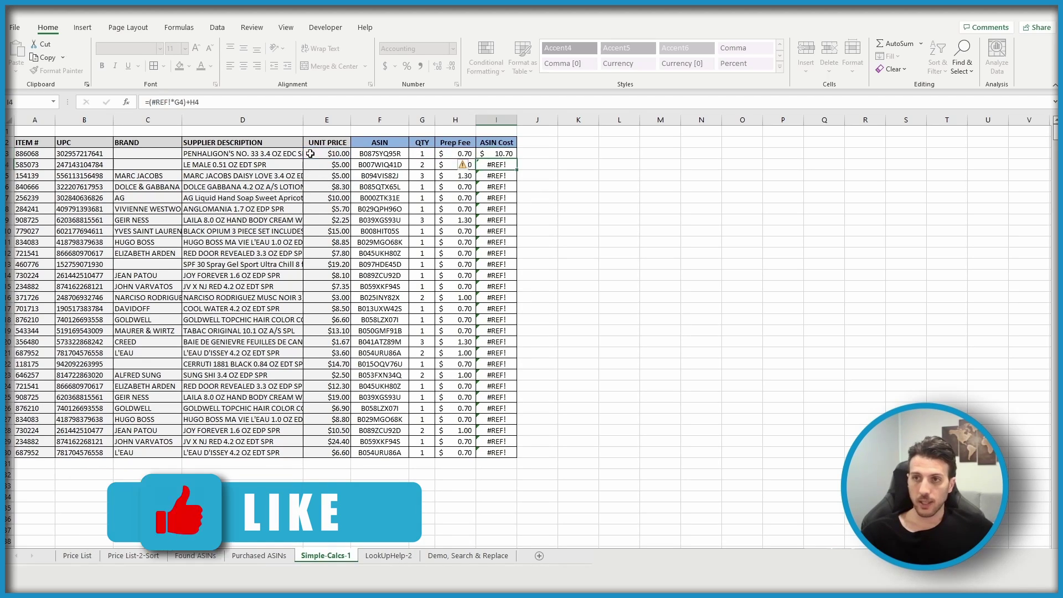
# - Fill the repaired ASIN Cost formula from I3 down through the remaining product rows to row 30
pyautogui.click(505, 154)
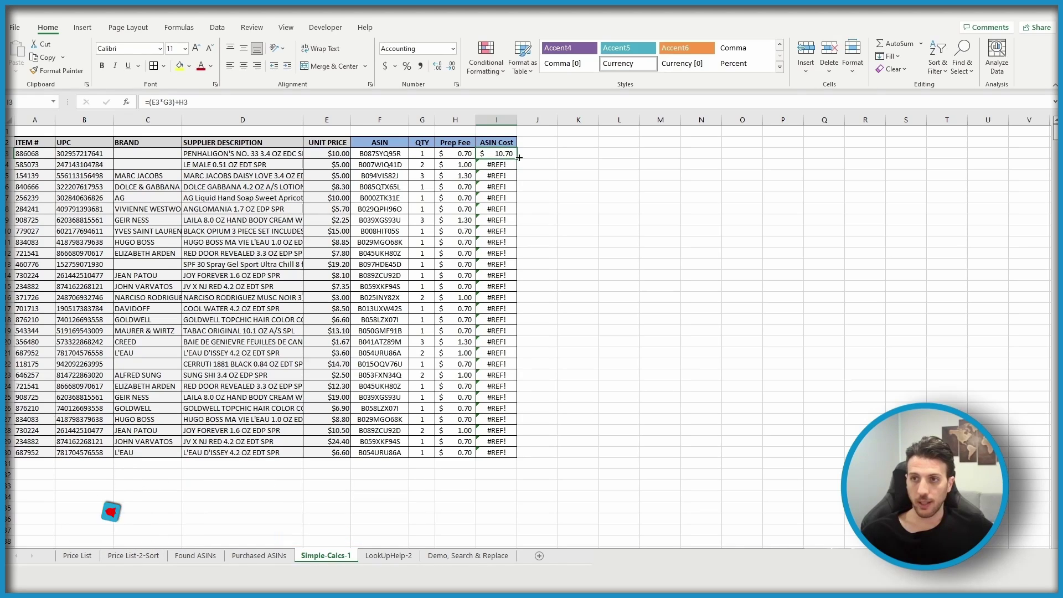
pyautogui.moveTo(519, 158); pyautogui.dragTo(502, 456)
pyautogui.click(460, 496)
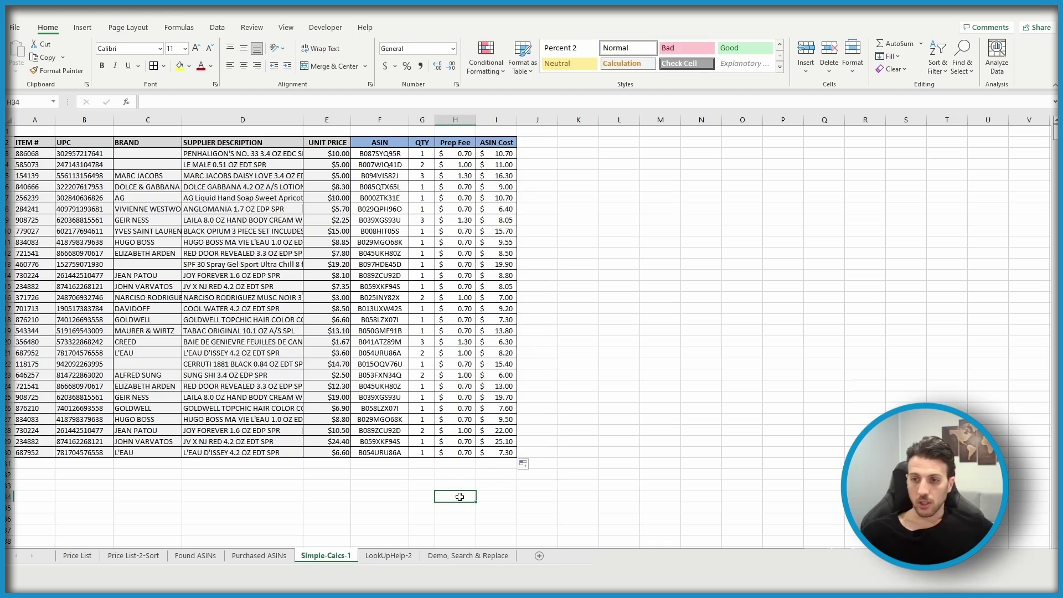
pyautogui.click(452, 473)
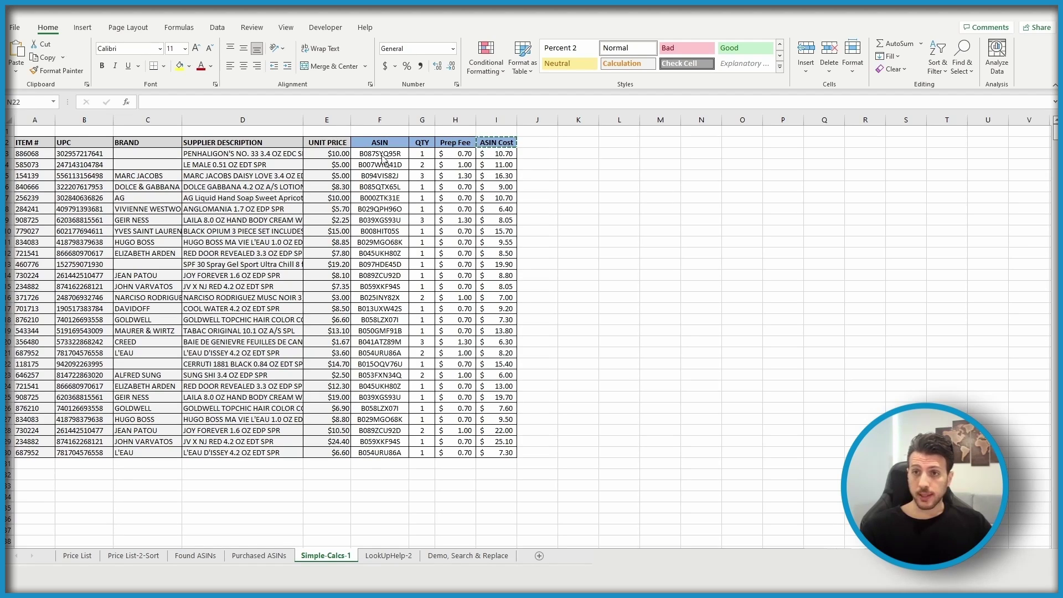
# - Insert two blank columns between the UNIT PRICE and ASIN columns
pyautogui.click(377, 118)
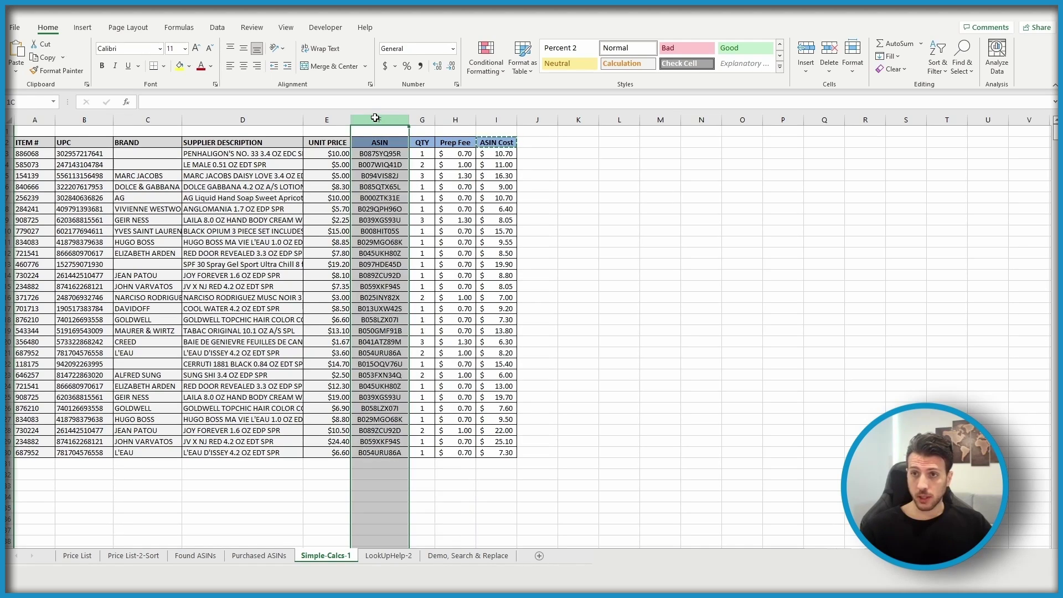
pyautogui.moveTo(375, 118); pyautogui.dragTo(418, 113)
pyautogui.rightClick(392, 120)
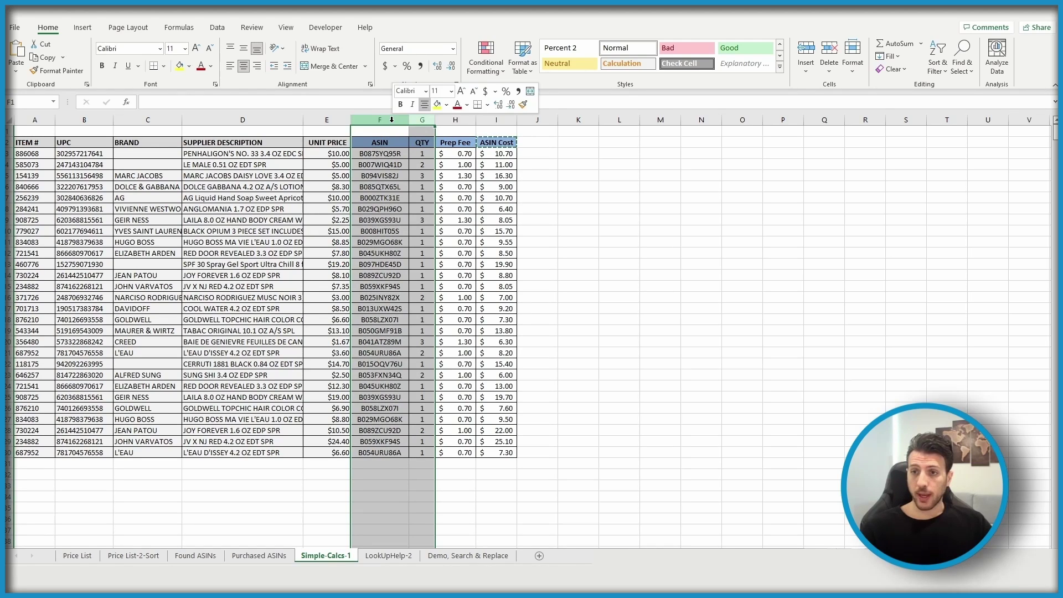
pyautogui.click(439, 213)
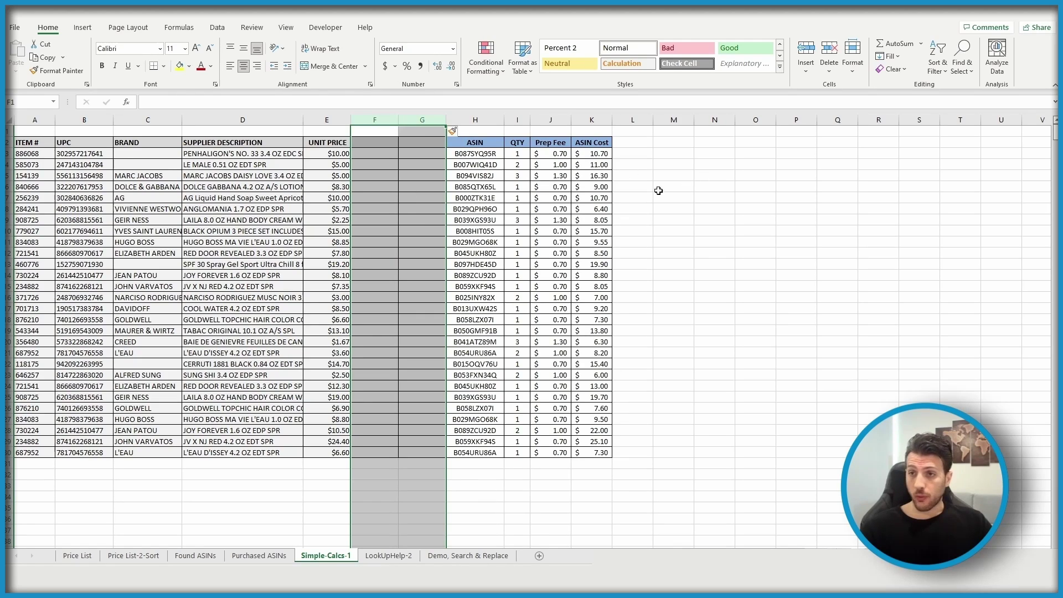
# - Insert four more blank columns before the ASIN column and undo that insertion
pyautogui.moveTo(473, 119); pyautogui.dragTo(581, 118)
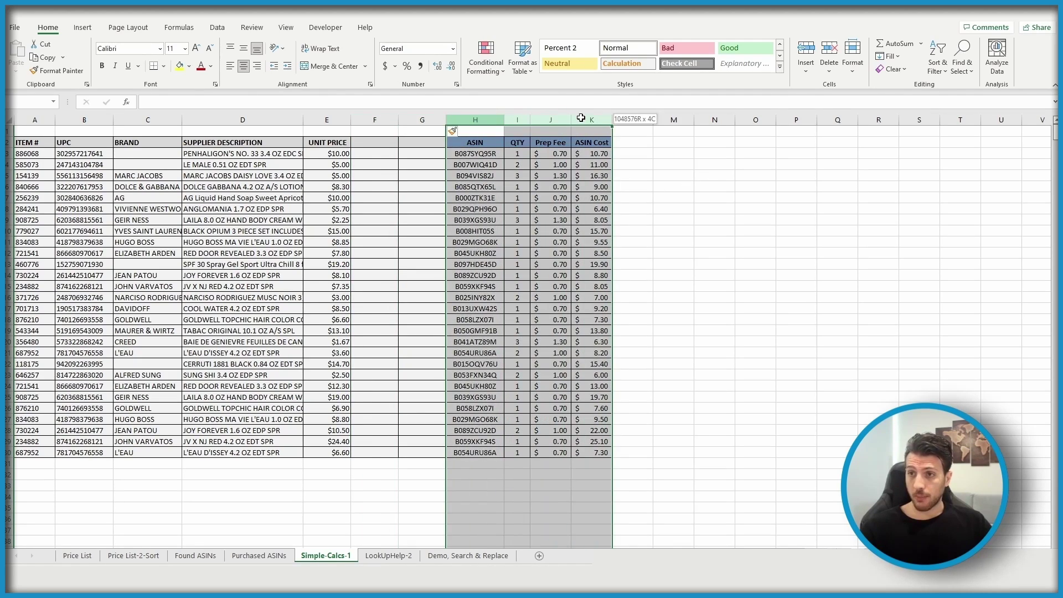
pyautogui.rightClick(488, 120)
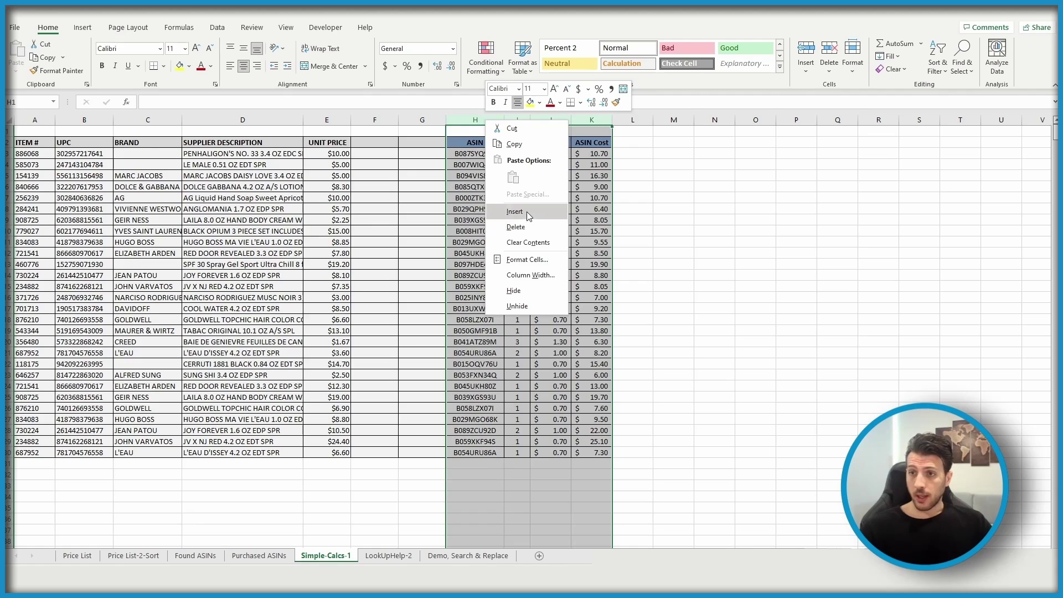
pyautogui.click(531, 209)
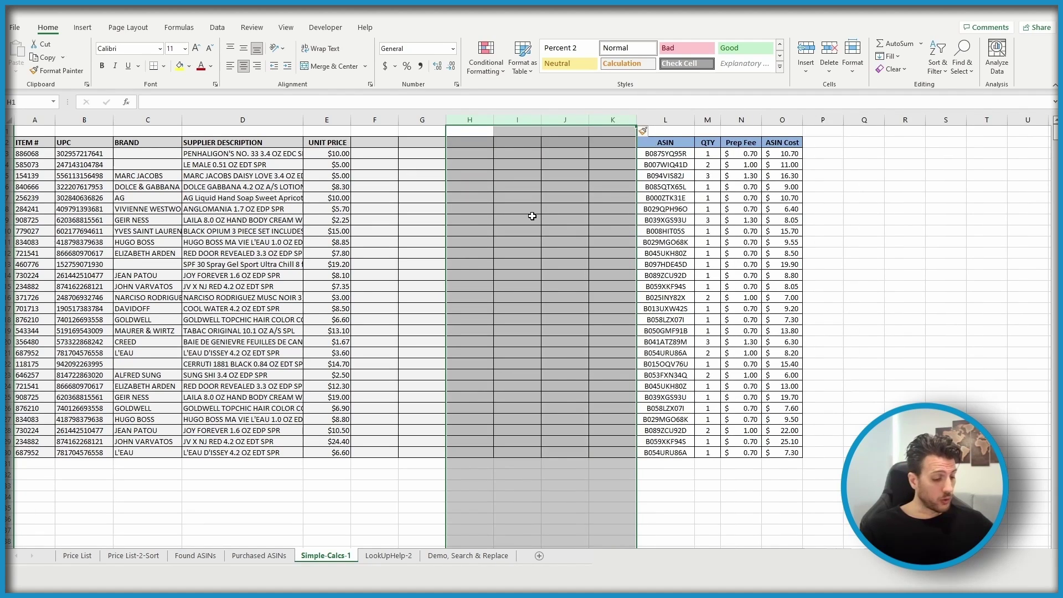
pyautogui.hotkey('ctrl', 'z')
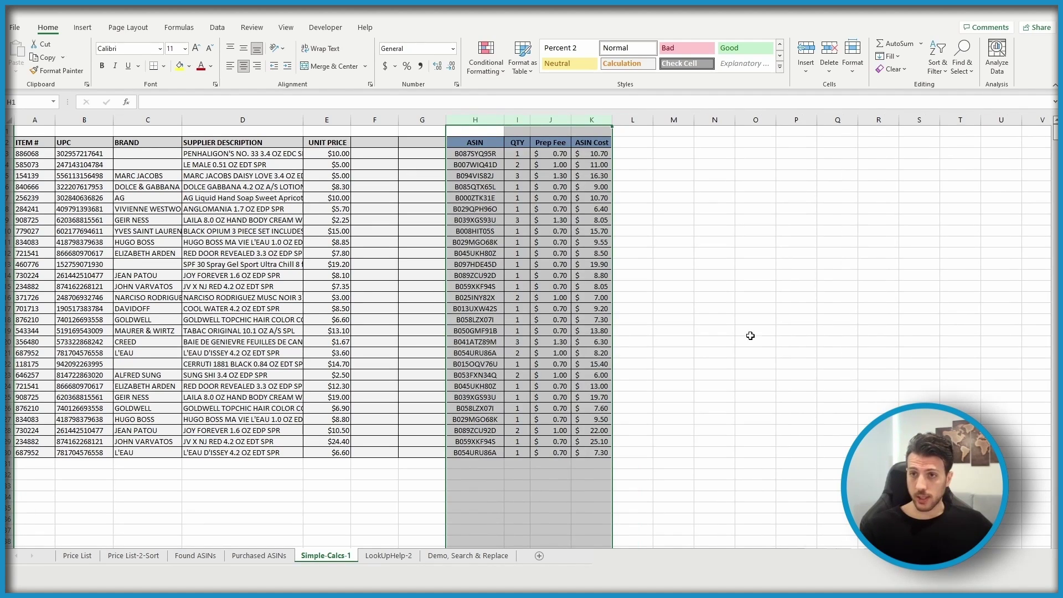
pyautogui.click(722, 342)
# - Enter the headers "Discount %" in F2 and "$ After Discount" in G2 for the two blank columns
pyautogui.click(373, 141)
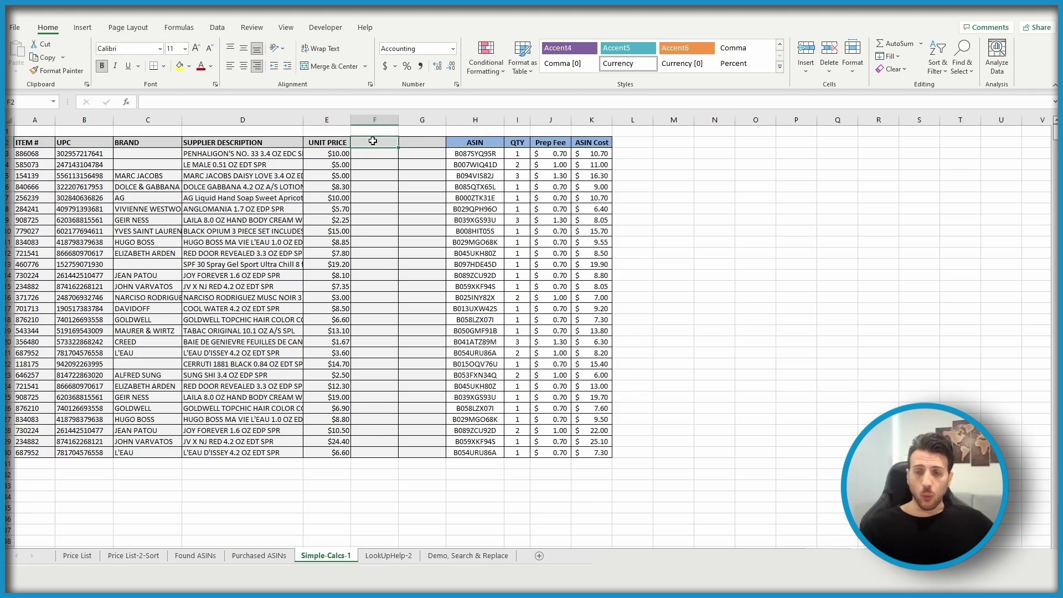
pyautogui.write('Di')
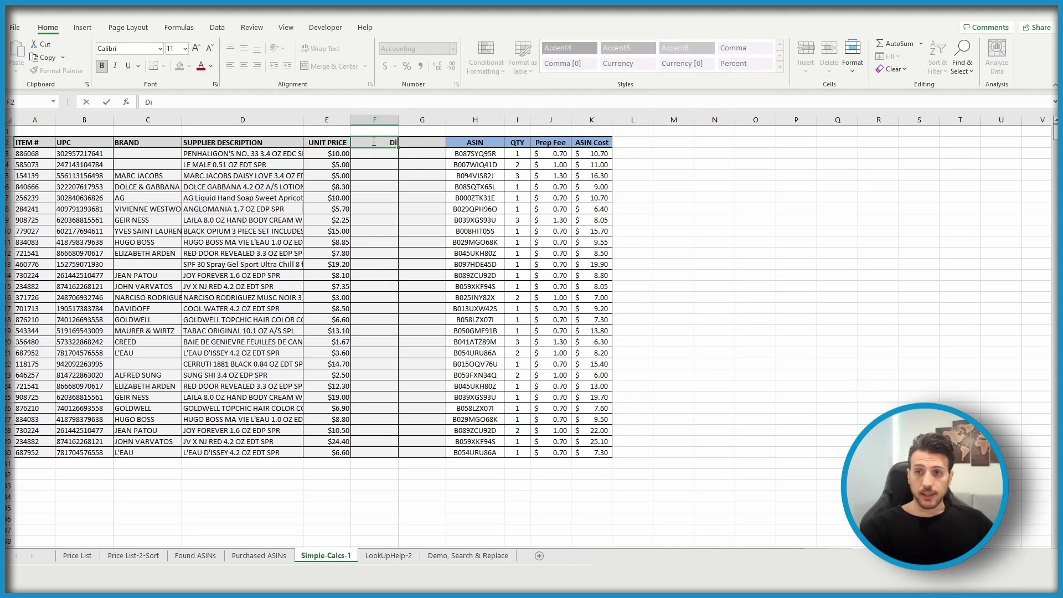
pyautogui.write('scount')
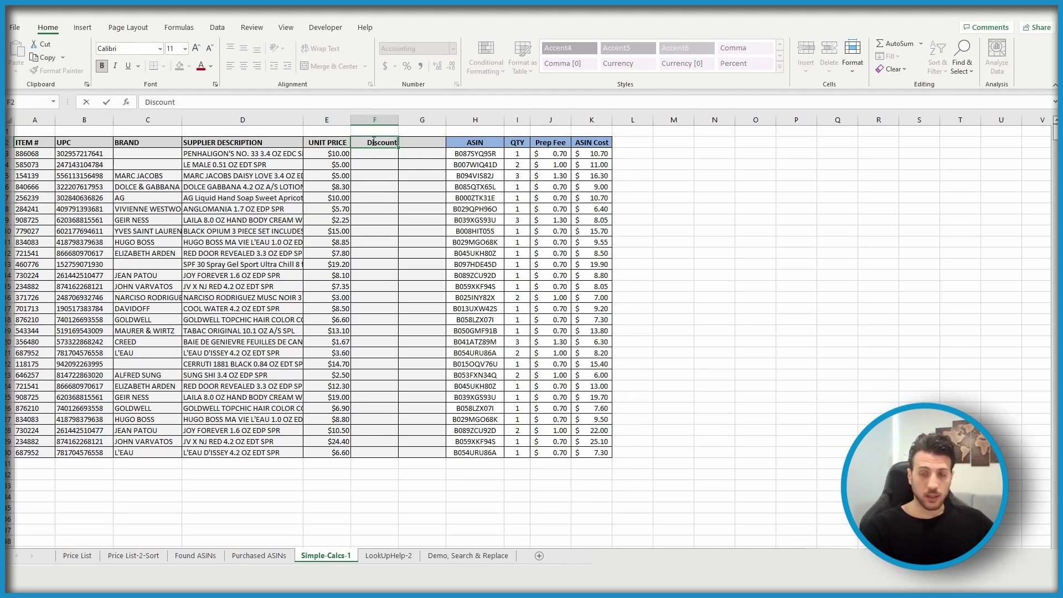
pyautogui.write(' %')
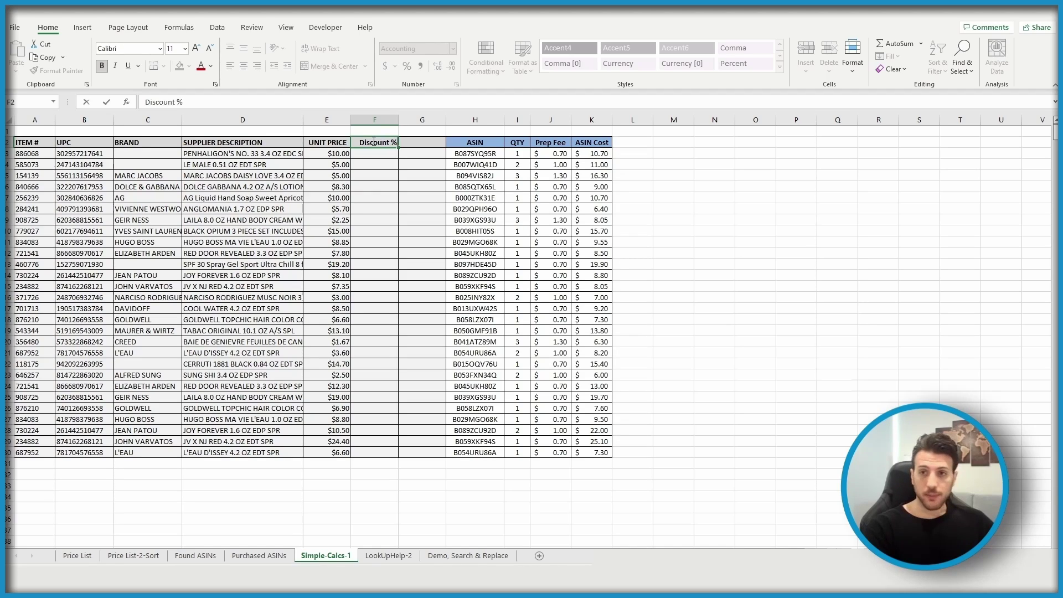
pyautogui.press('Tab')
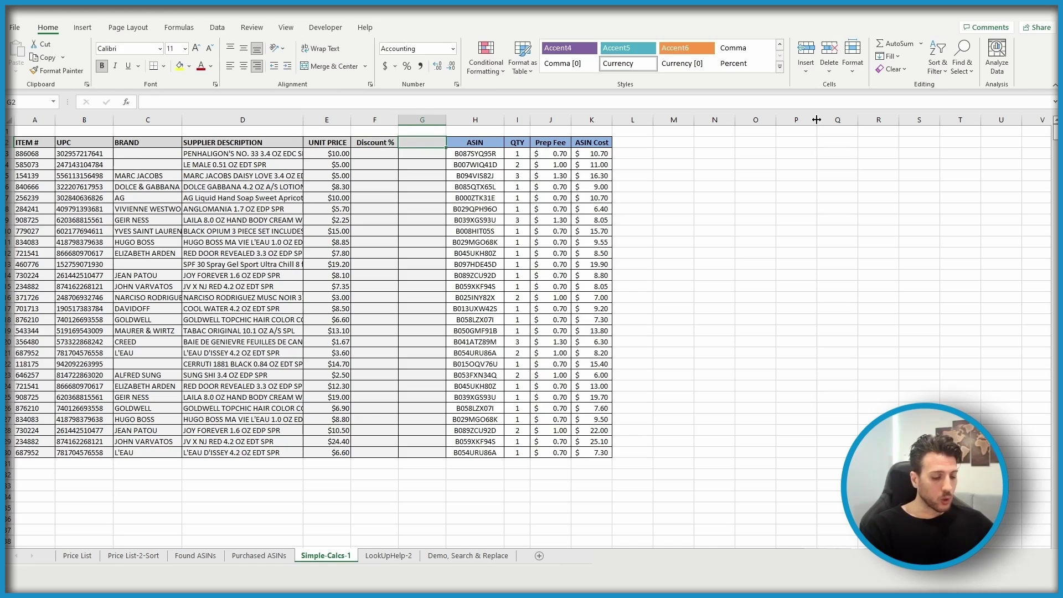
pyautogui.write('$')
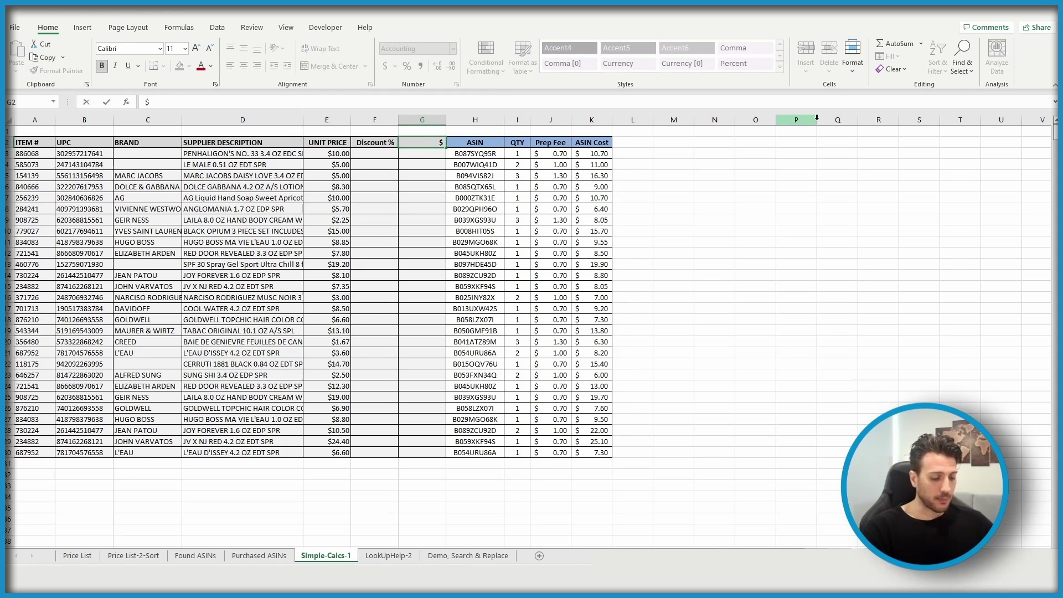
pyautogui.write(' After D')
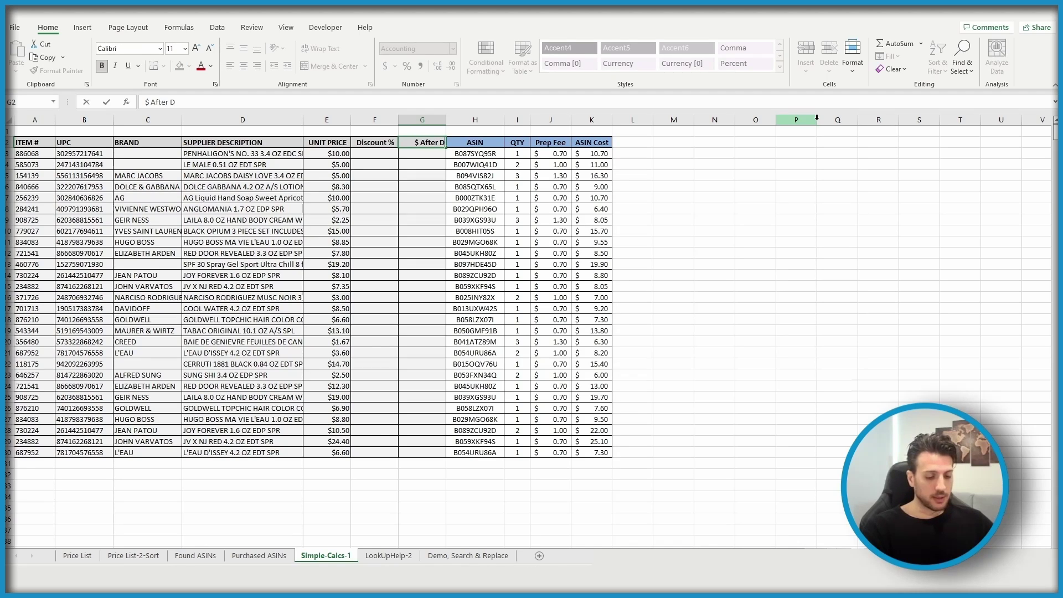
pyautogui.write('iscount')
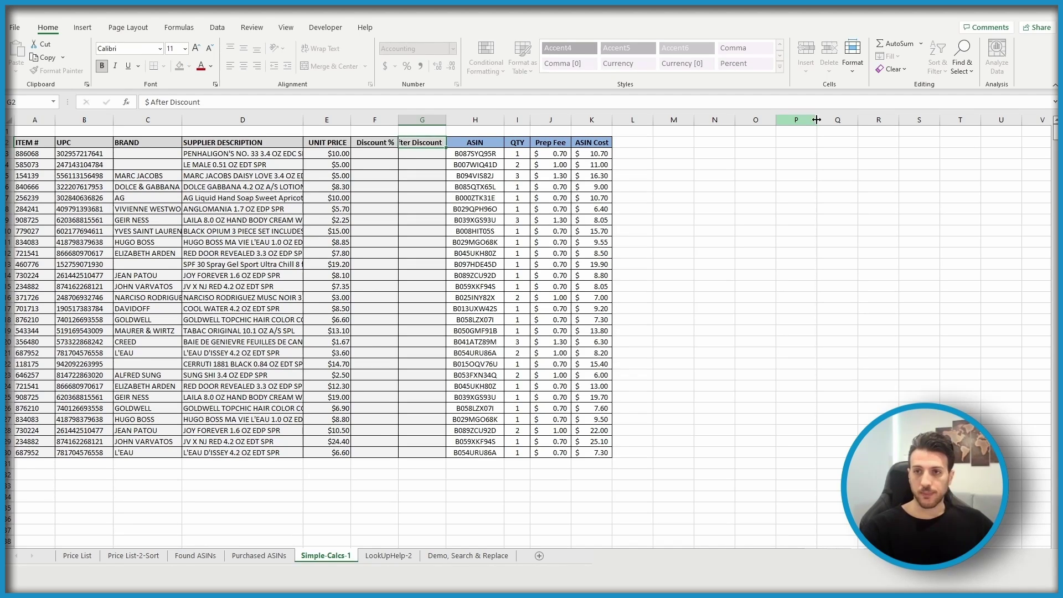
pyautogui.press('Return')
pyautogui.press('Left')
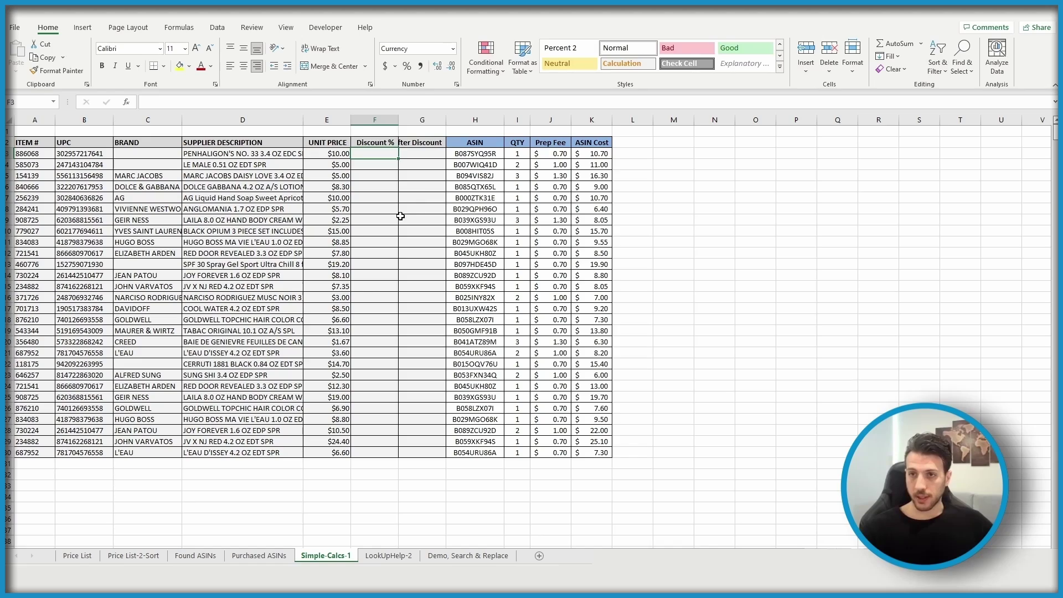
# - Auto-fit the widths of columns F and G to their header text
pyautogui.click(375, 120)
pyautogui.moveTo(374, 120); pyautogui.dragTo(423, 120)
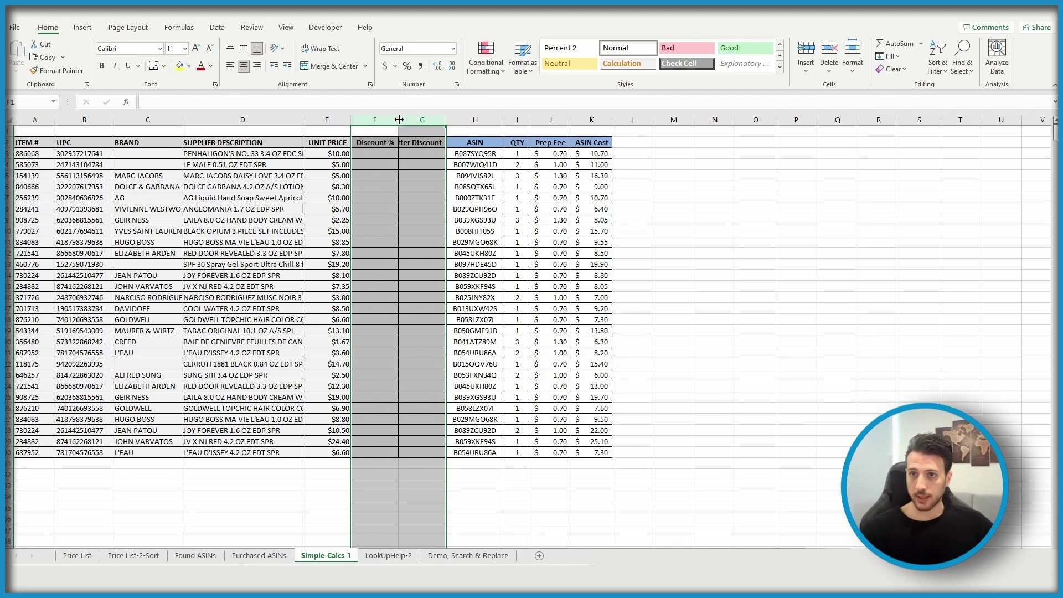
pyautogui.doubleClick(399, 119)
pyautogui.click(423, 231)
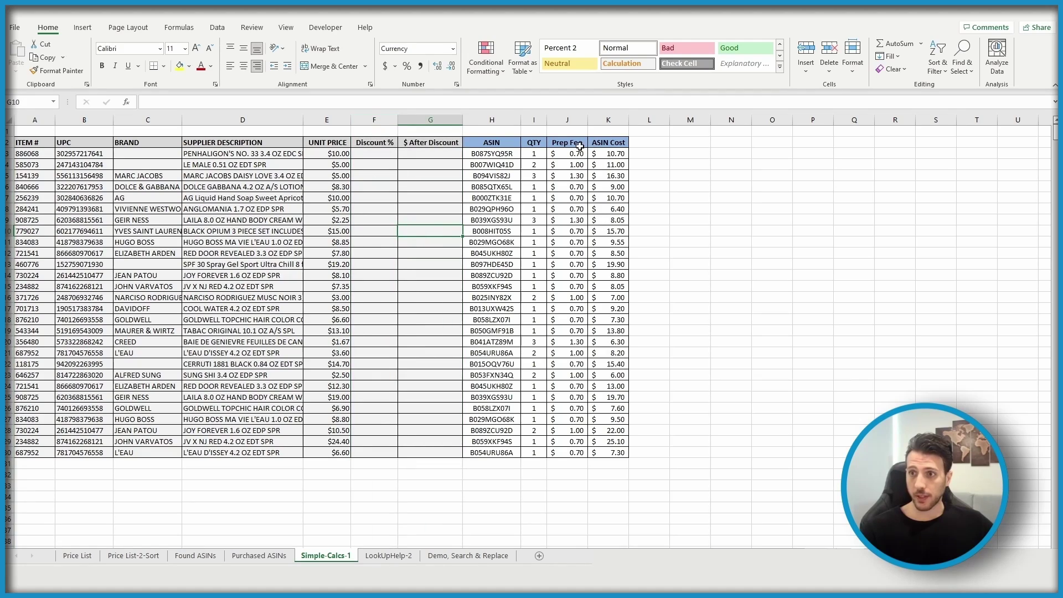
# - Copy the formatting of the Prep Fee range J2:J30 onto the Discount % and $ After Discount columns
pyautogui.moveTo(576, 144); pyautogui.dragTo(571, 450)
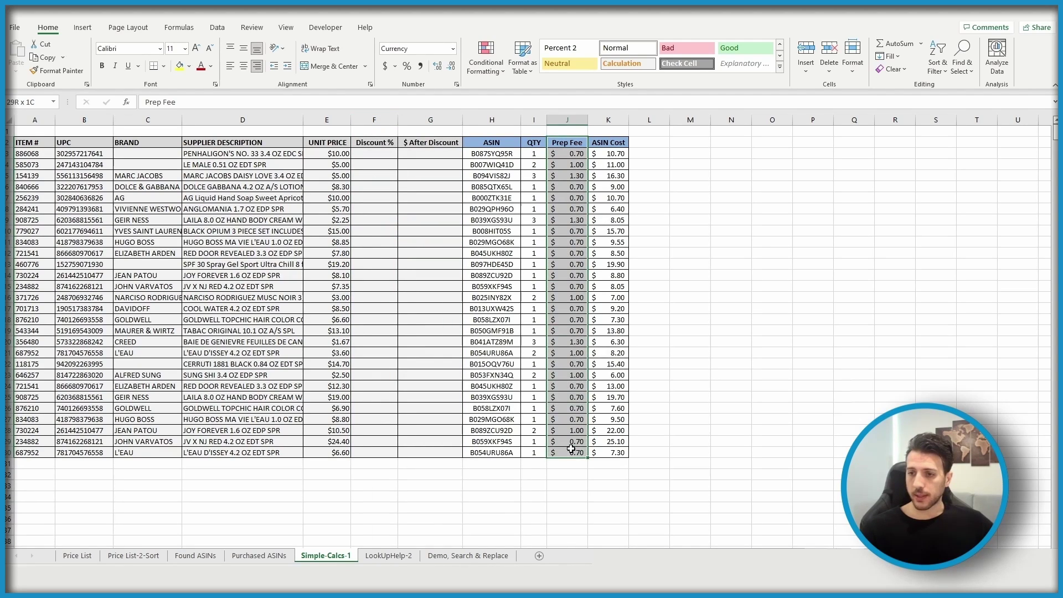
pyautogui.click(57, 70)
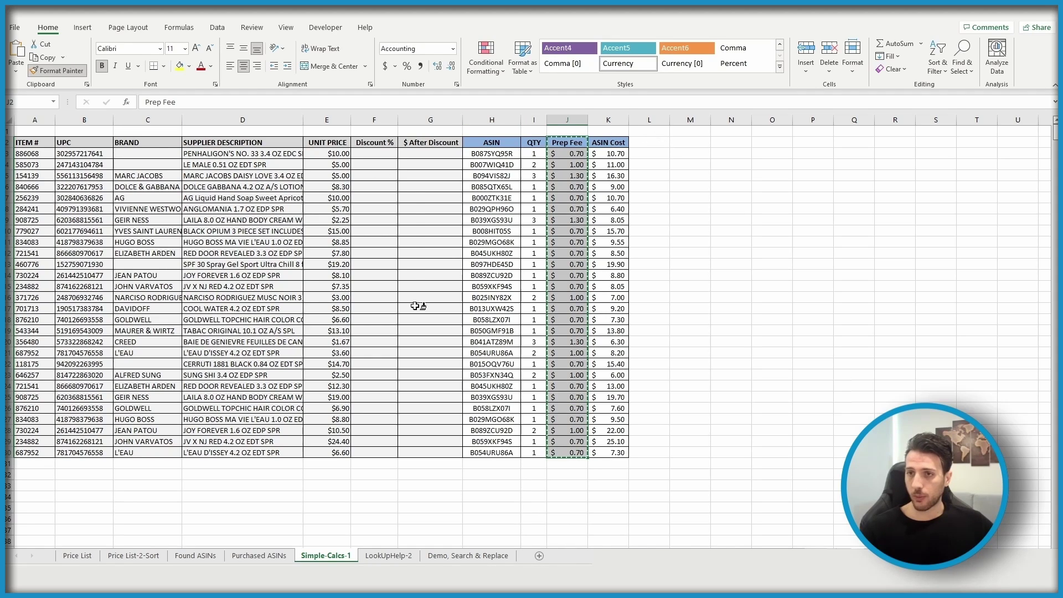
pyautogui.click(373, 142)
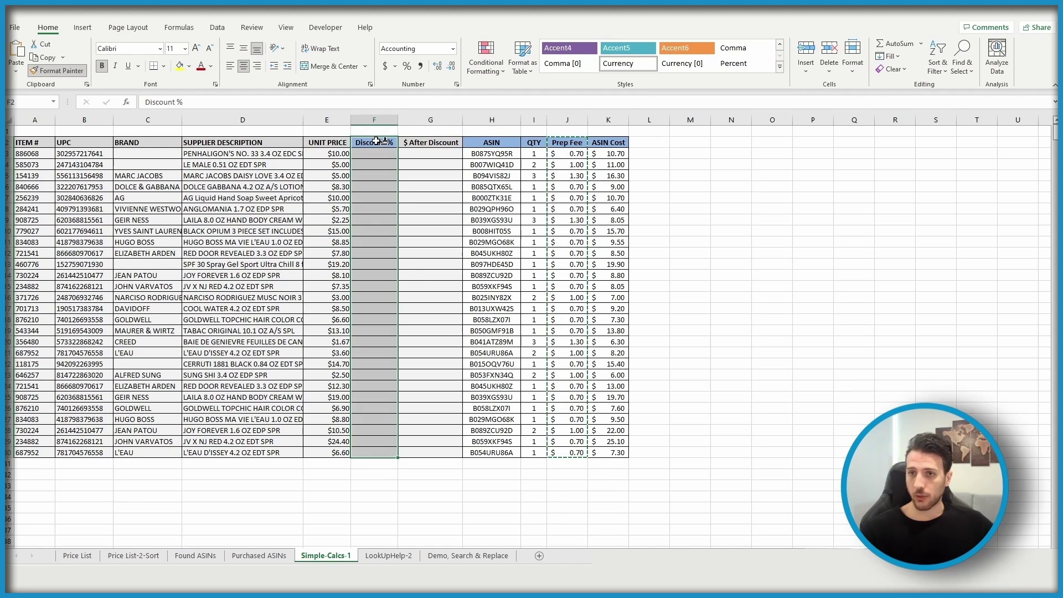
pyautogui.click(420, 143)
pyautogui.click(56, 71)
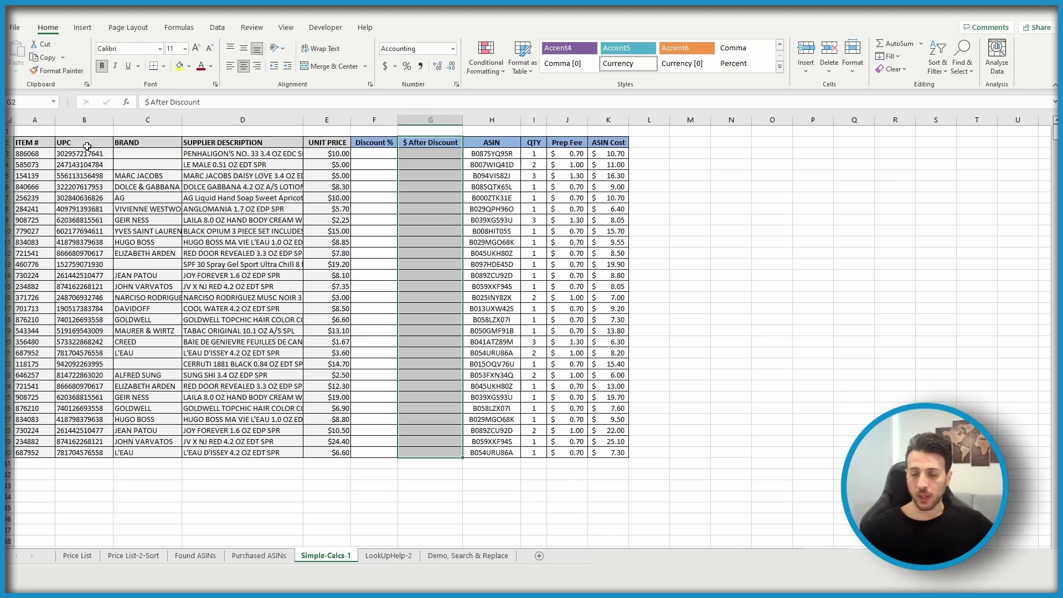
# - Copy the sample Discount% values F3:F30 from the LookUpHelp-2 sheet into the Discount % column of Simple-Calcs-1, starting at F3
pyautogui.click(401, 556)
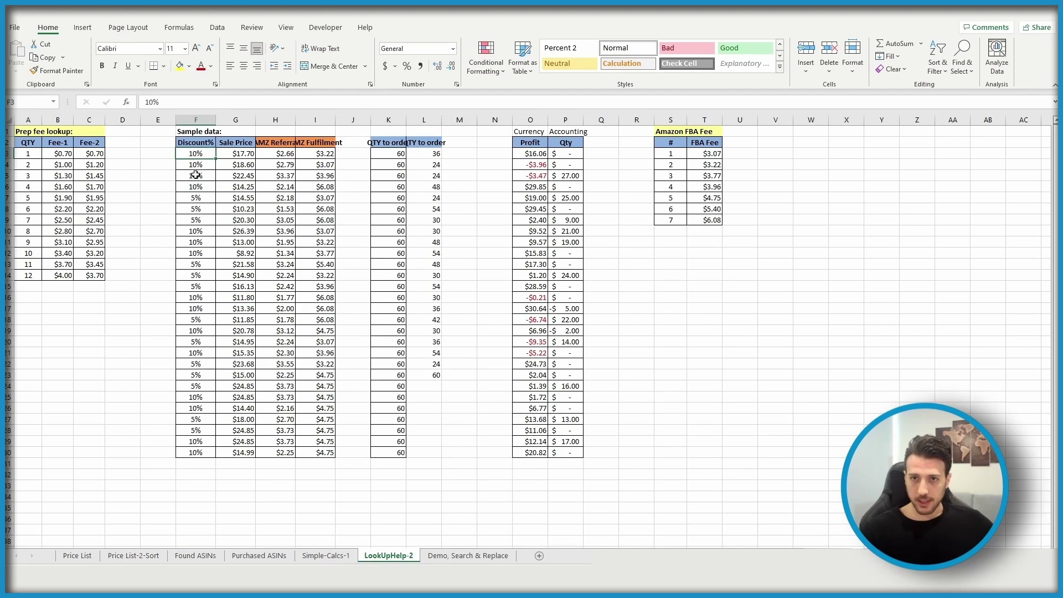
pyautogui.moveTo(196, 175); pyautogui.dragTo(196, 453)
pyautogui.hotkey('ctrl', 'c')
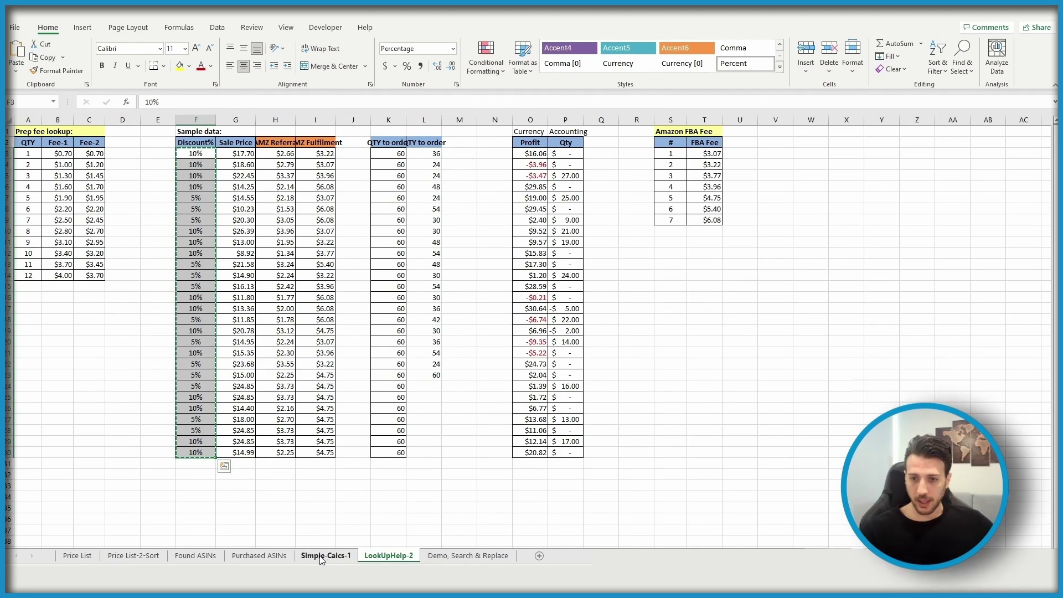
pyautogui.click(323, 556)
pyautogui.click(371, 154)
pyautogui.hotkey('ctrl', 'v')
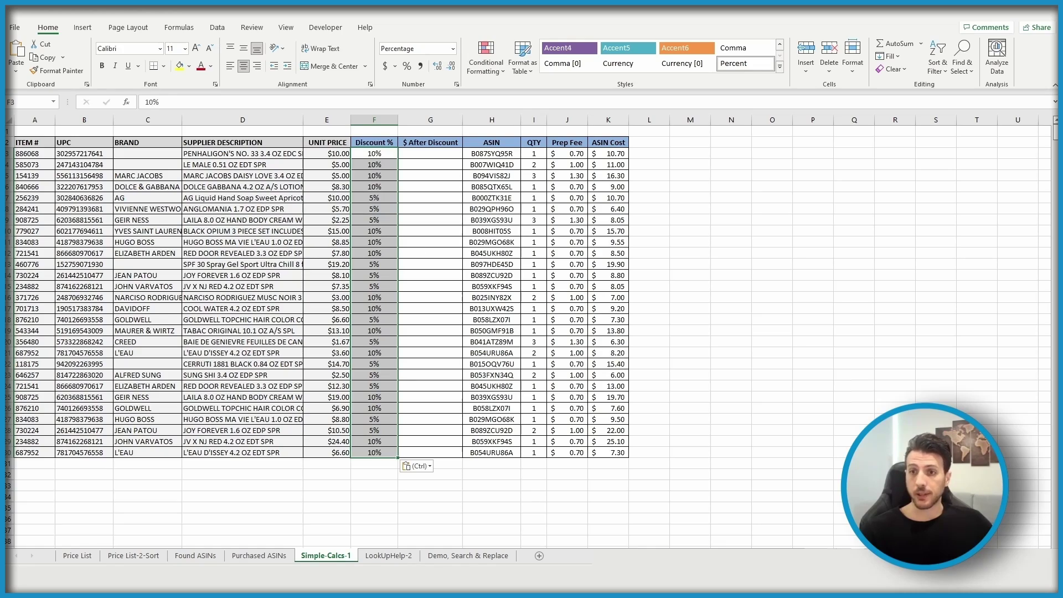
# - Enter the formula =E3*(100%-F3) in G3 to calculate the first item's price after discount
pyautogui.click(408, 153)
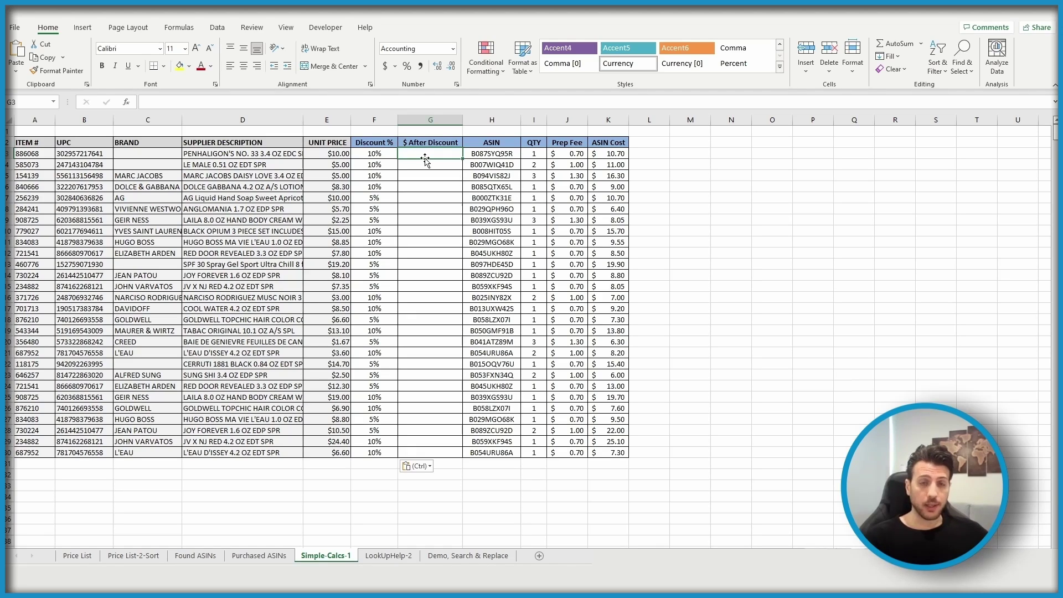
pyautogui.write('=')
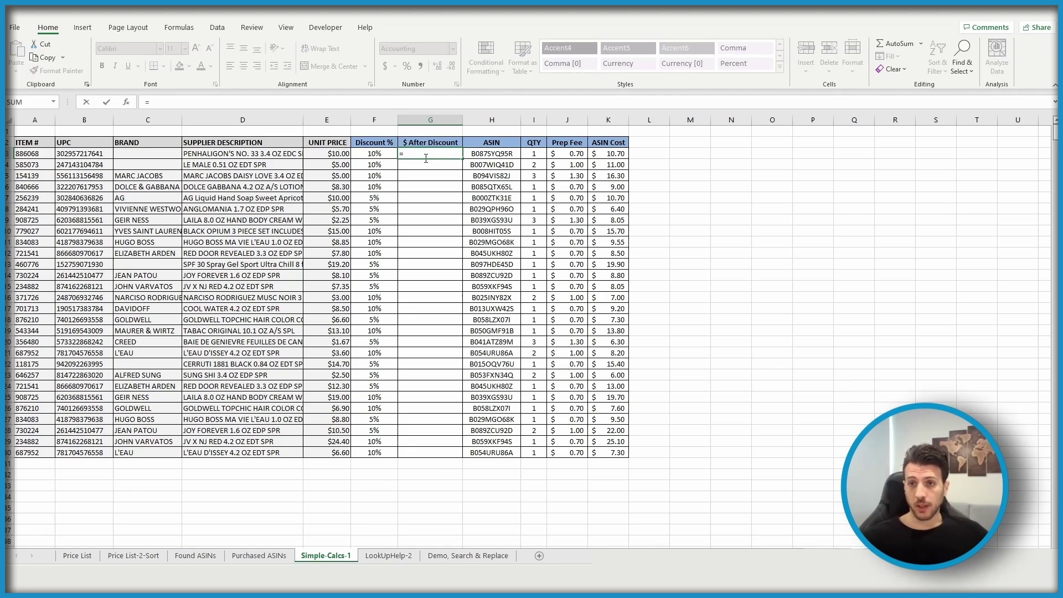
pyautogui.click(311, 155)
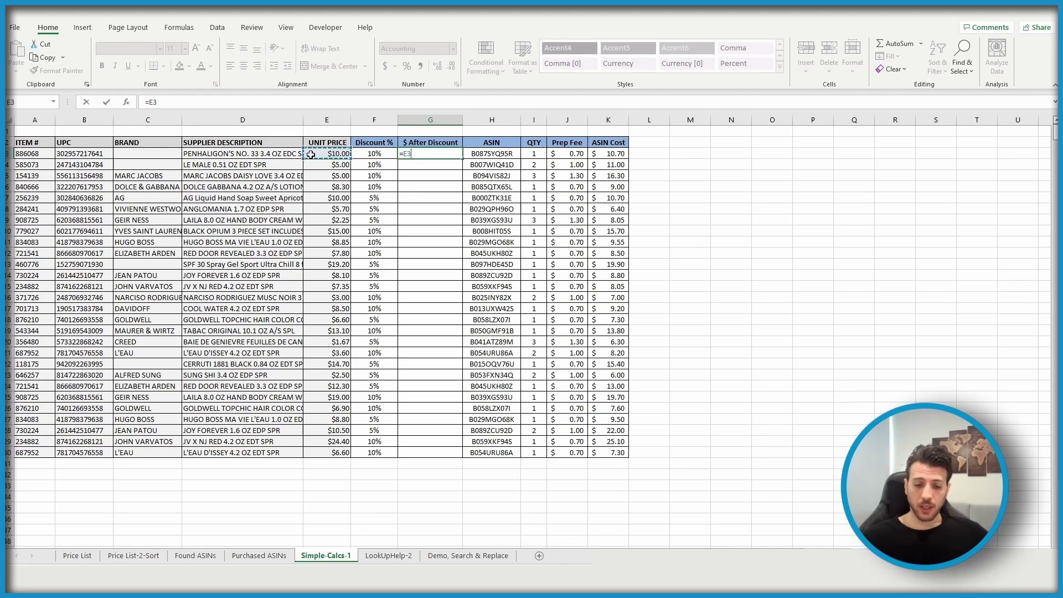
pyautogui.write('*')
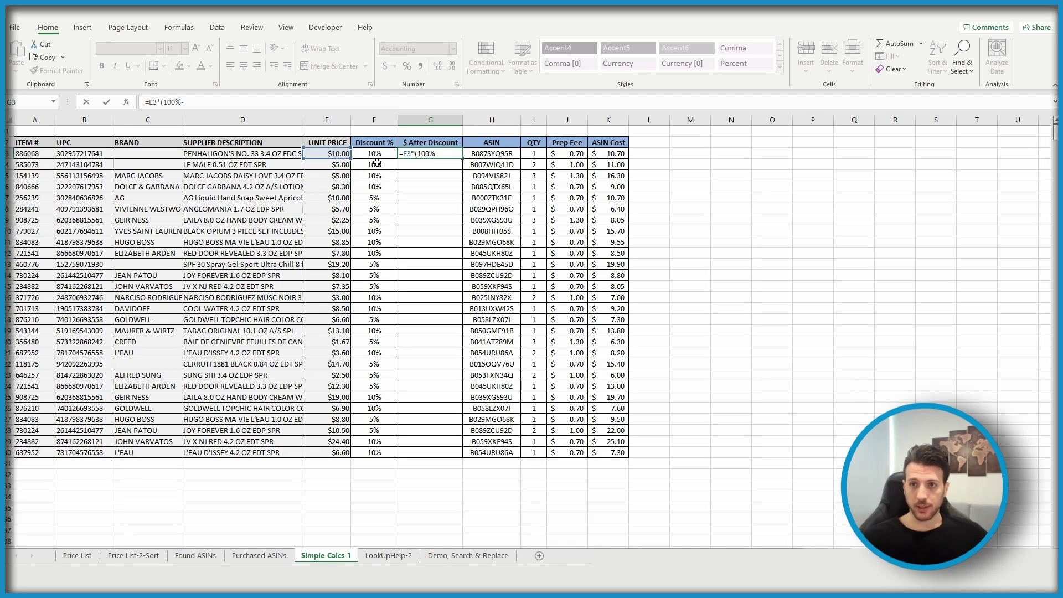
pyautogui.click(370, 156)
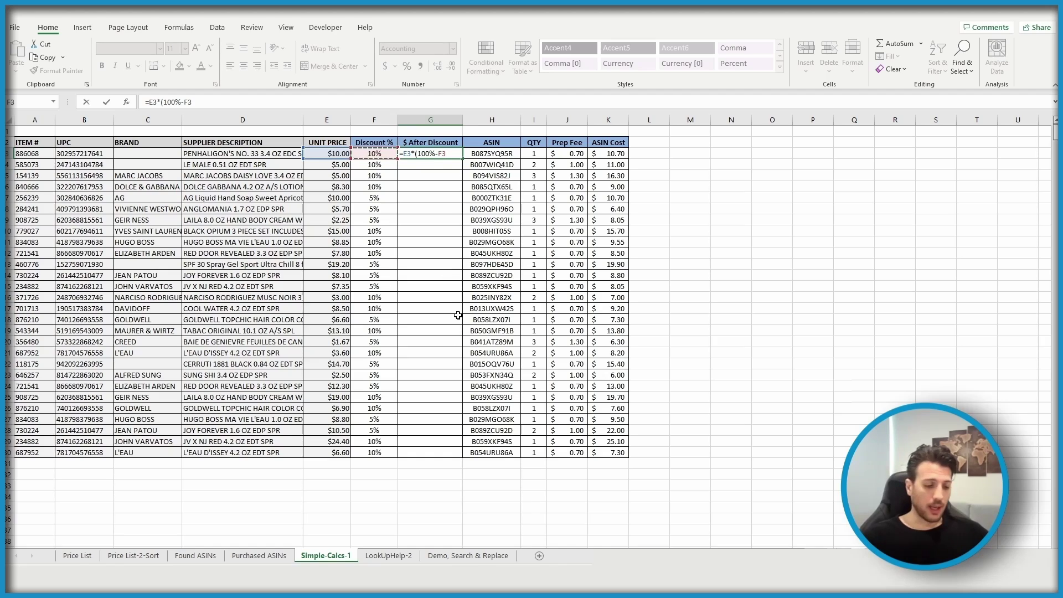
pyautogui.write(')')
pyautogui.press('Return')
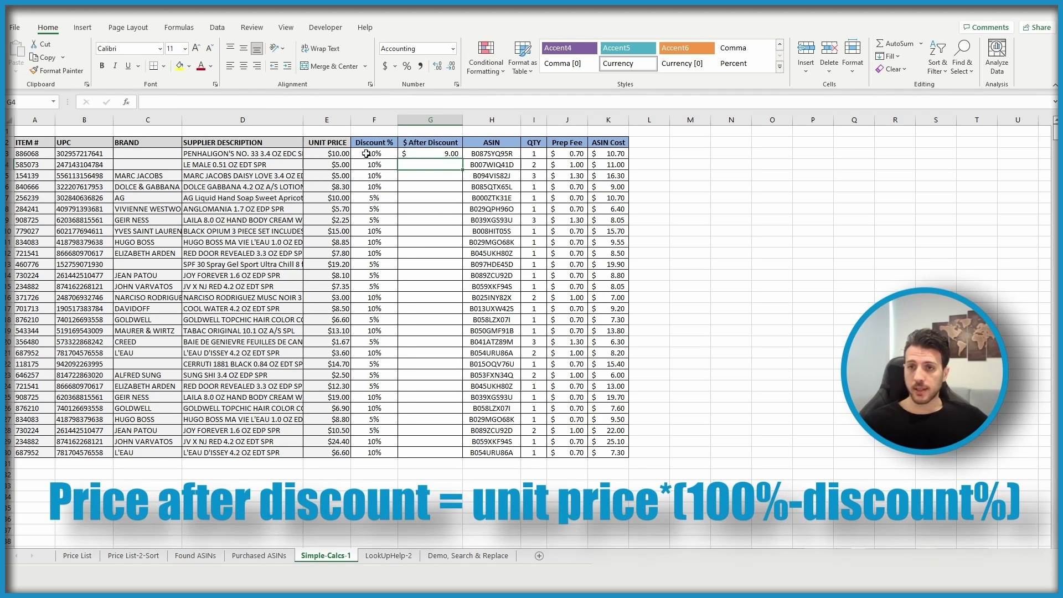
# - Copy the G3 discount formula into G4 and fill it down the $ After Discount column through row 30
pyautogui.click(456, 156)
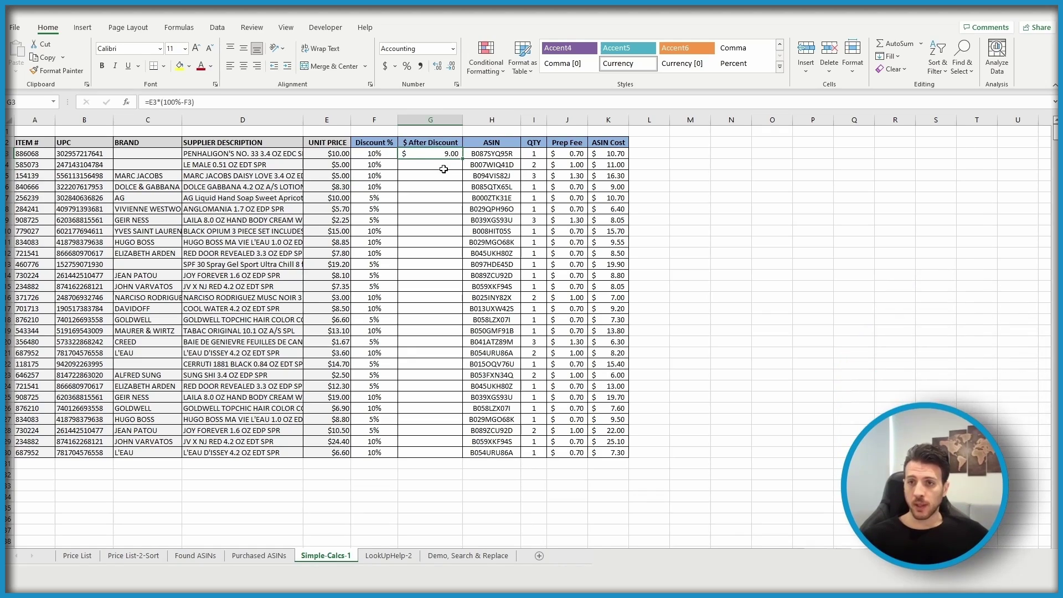
pyautogui.hotkey('ctrl', 'c')
pyautogui.click(446, 166)
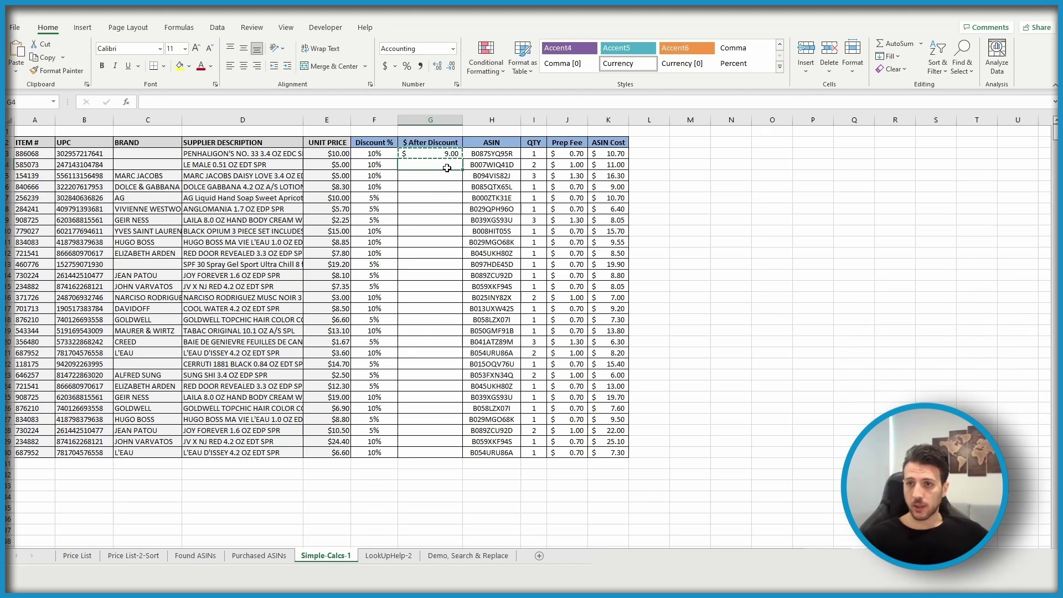
pyautogui.hotkey('ctrl', 'v')
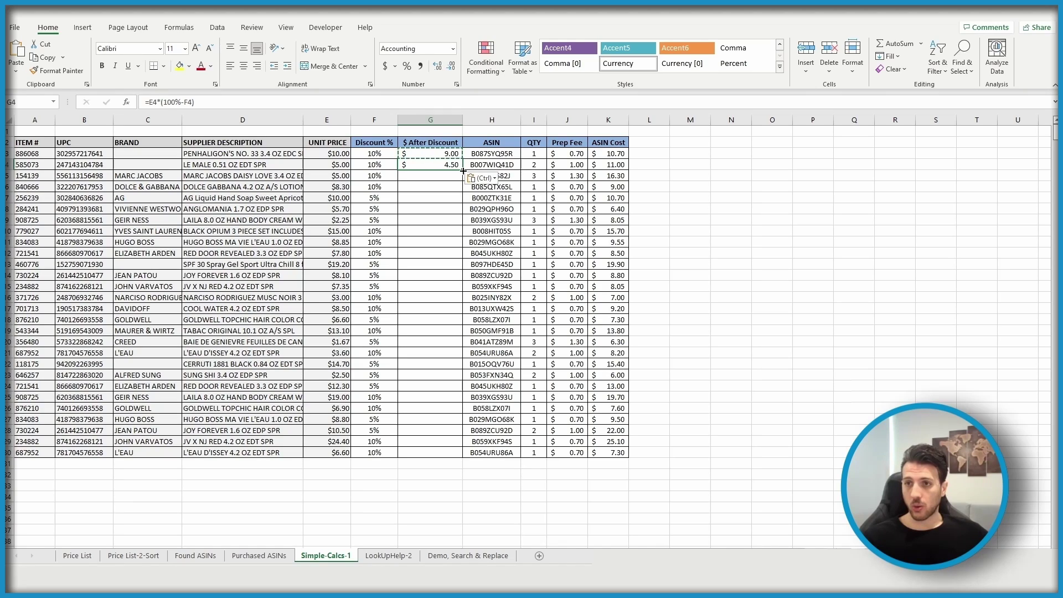
pyautogui.doubleClick(463, 171)
pyautogui.click(416, 497)
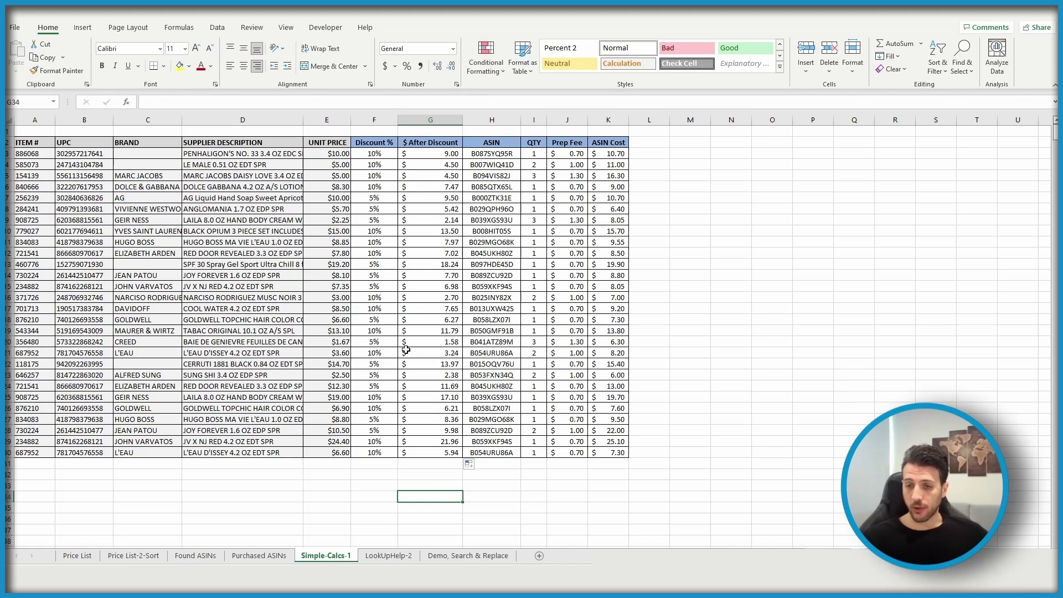
# - Test the $ After Discount formula by setting the discount in F30 to 25% and to 50%, undoing each change
pyautogui.click(388, 450)
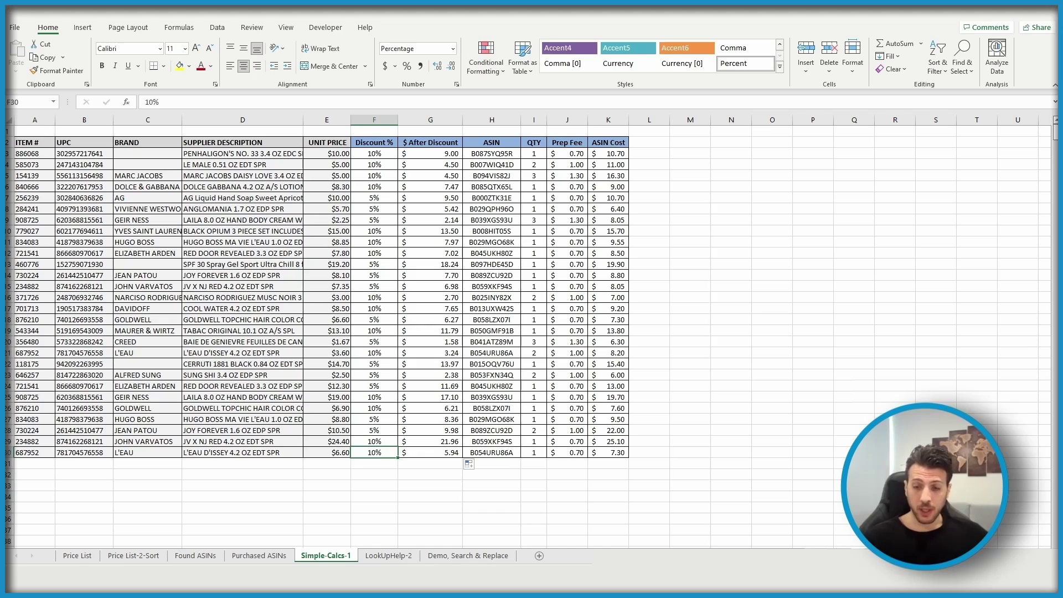
pyautogui.write('25')
pyautogui.press('Return')
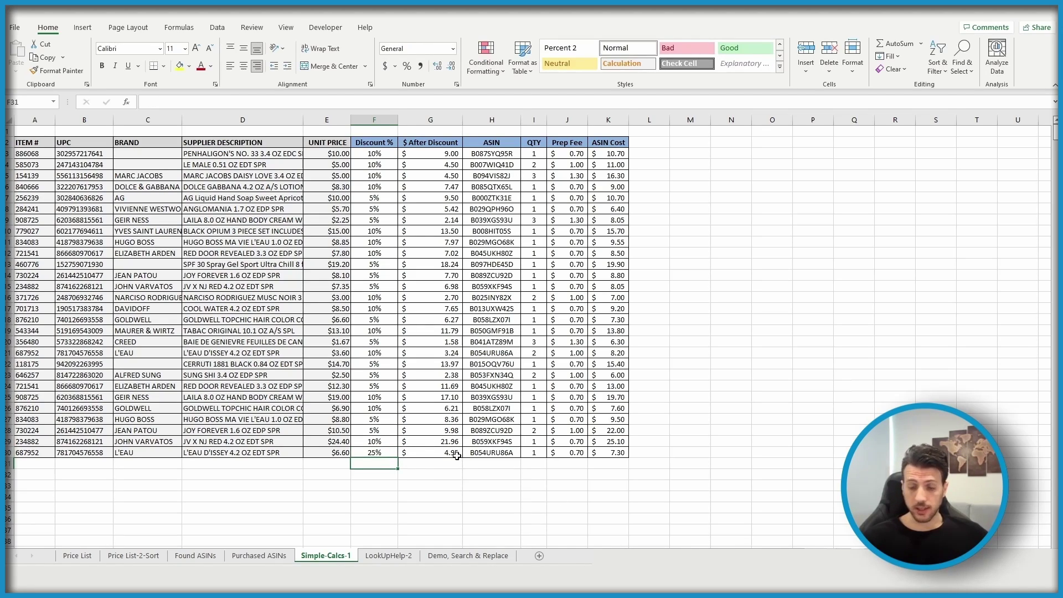
pyautogui.hotkey('ctrl', 'z')
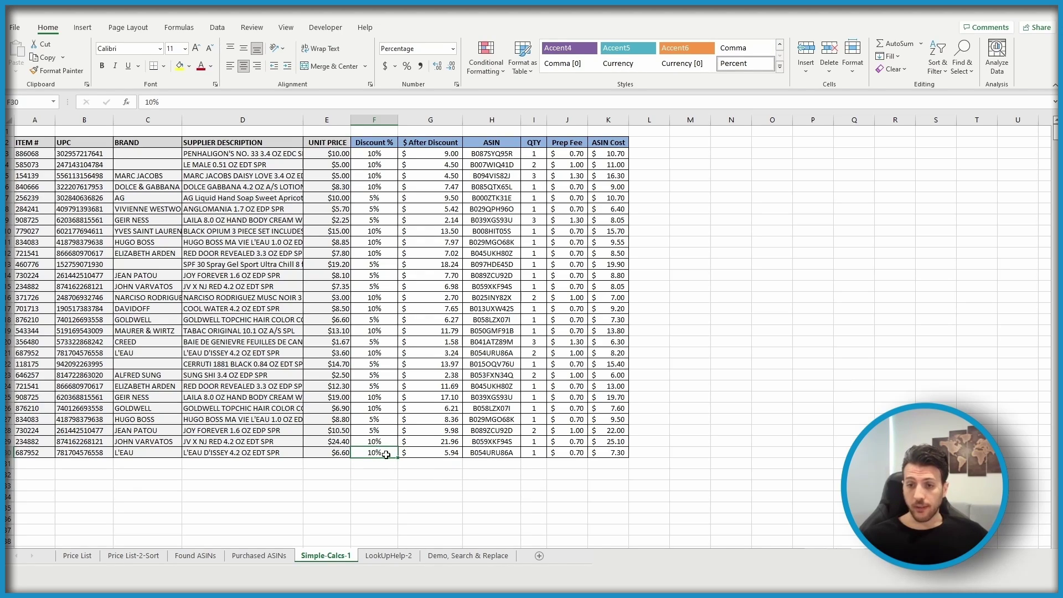
pyautogui.write('50')
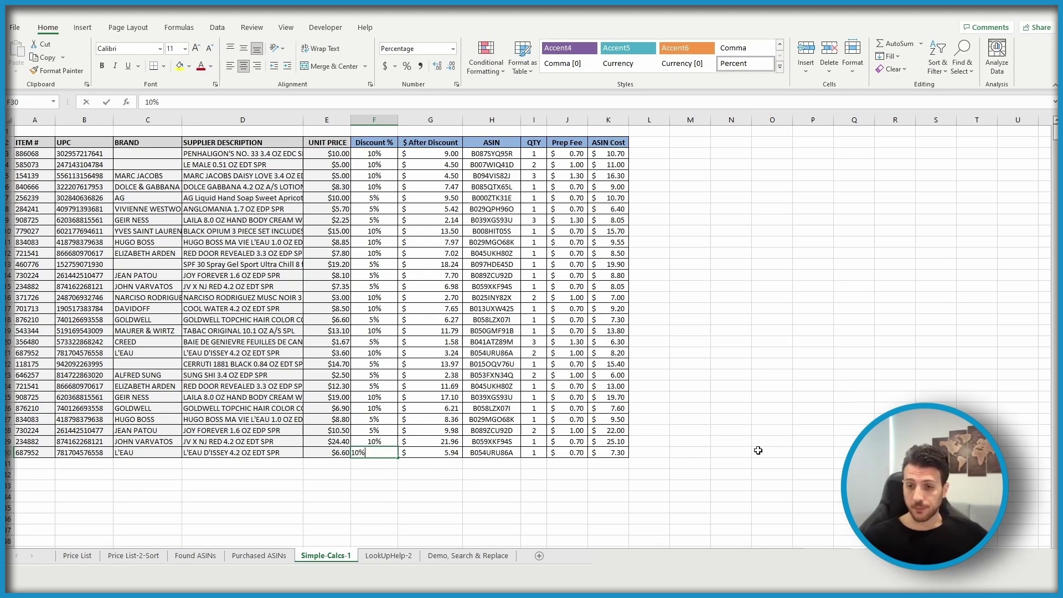
pyautogui.press('Return')
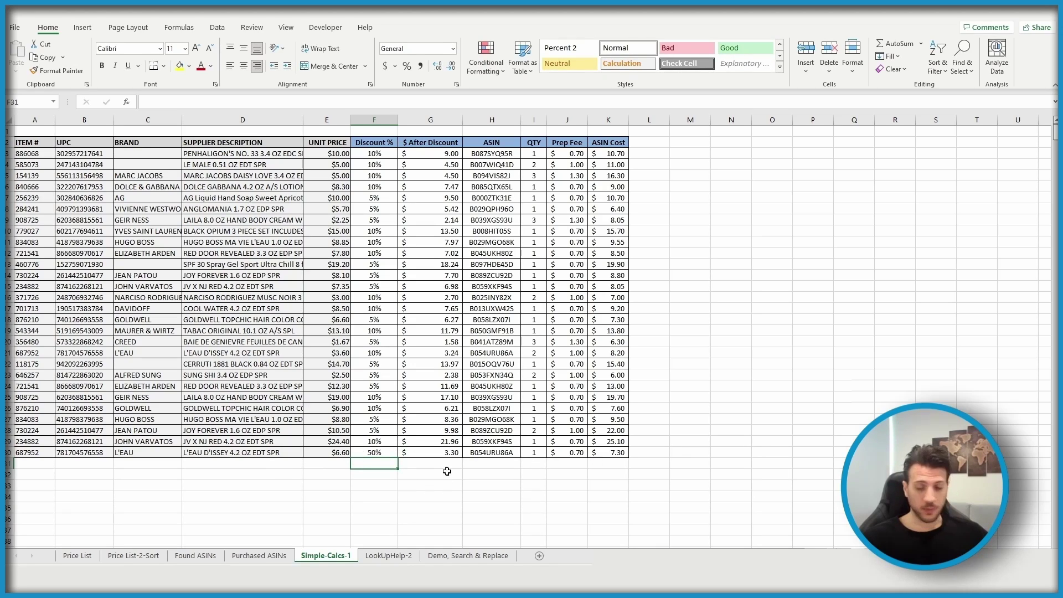
pyautogui.hotkey('ctrl', 'z')
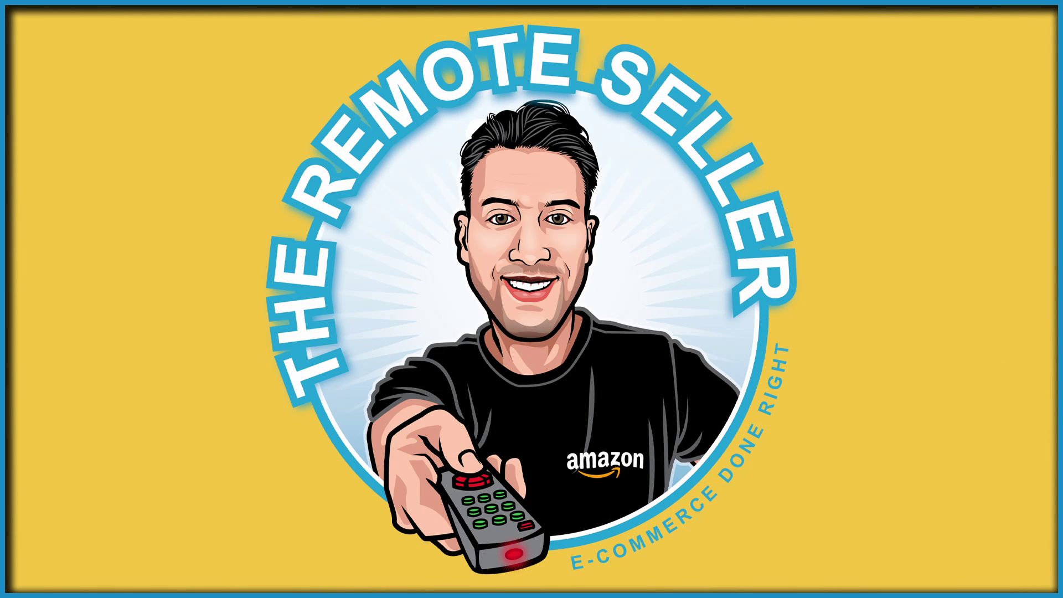